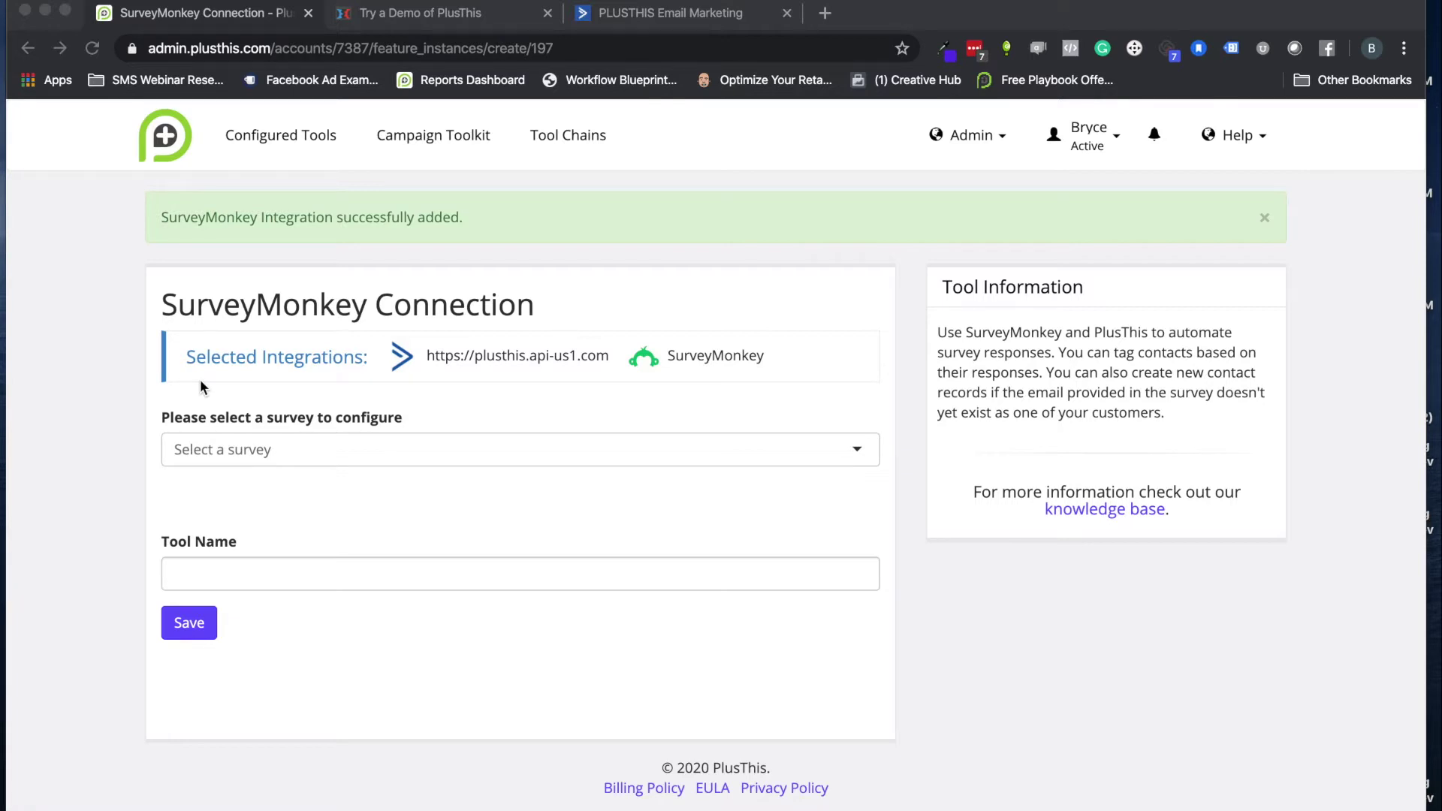
Step: Open the demo lead-quiz page 'Learn which SMS Strategy would work best for your business'
left_click(440, 23)
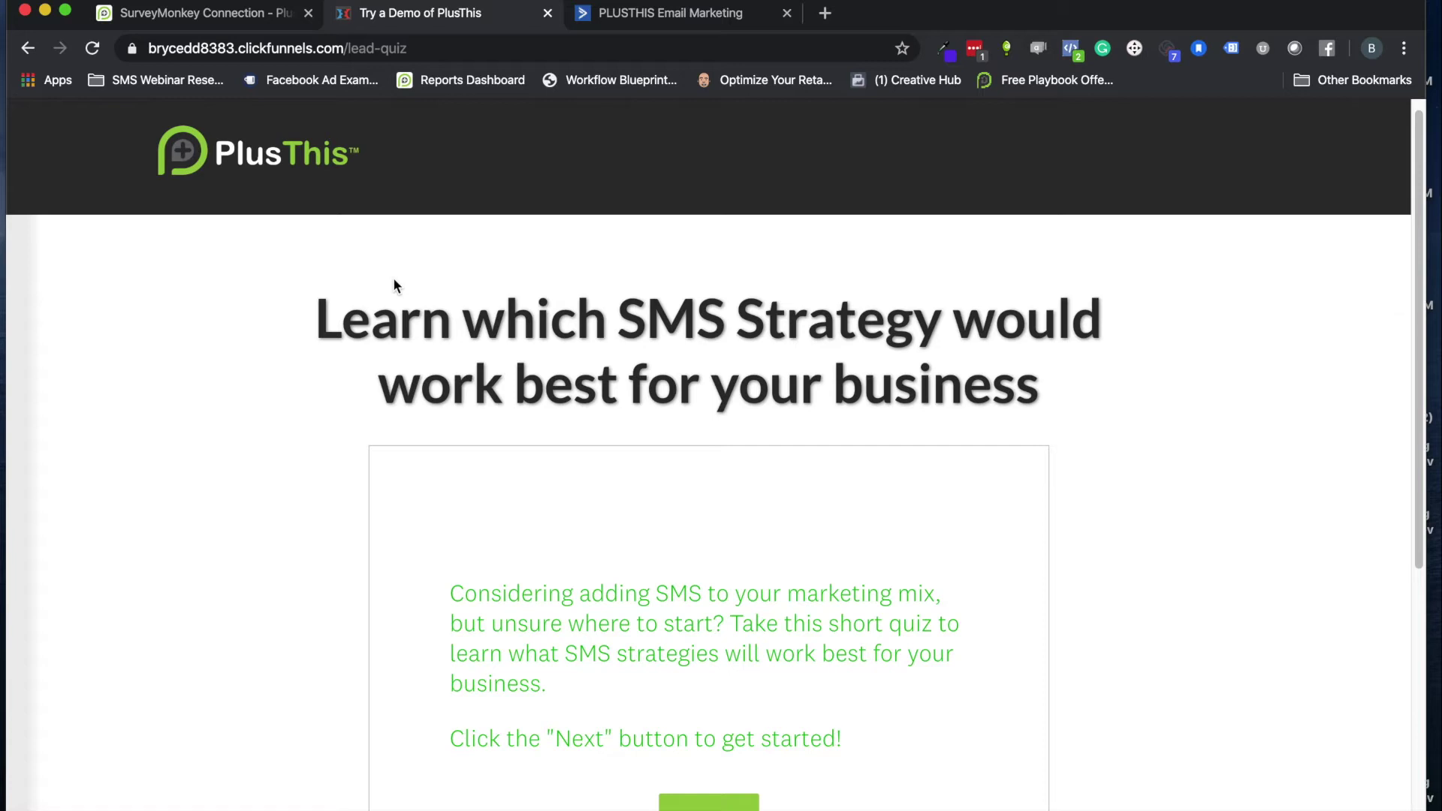
Step: Start the SMS strategy quiz, answer that people love my services, and advance to the email page
scroll(394, 283, "down", 5)
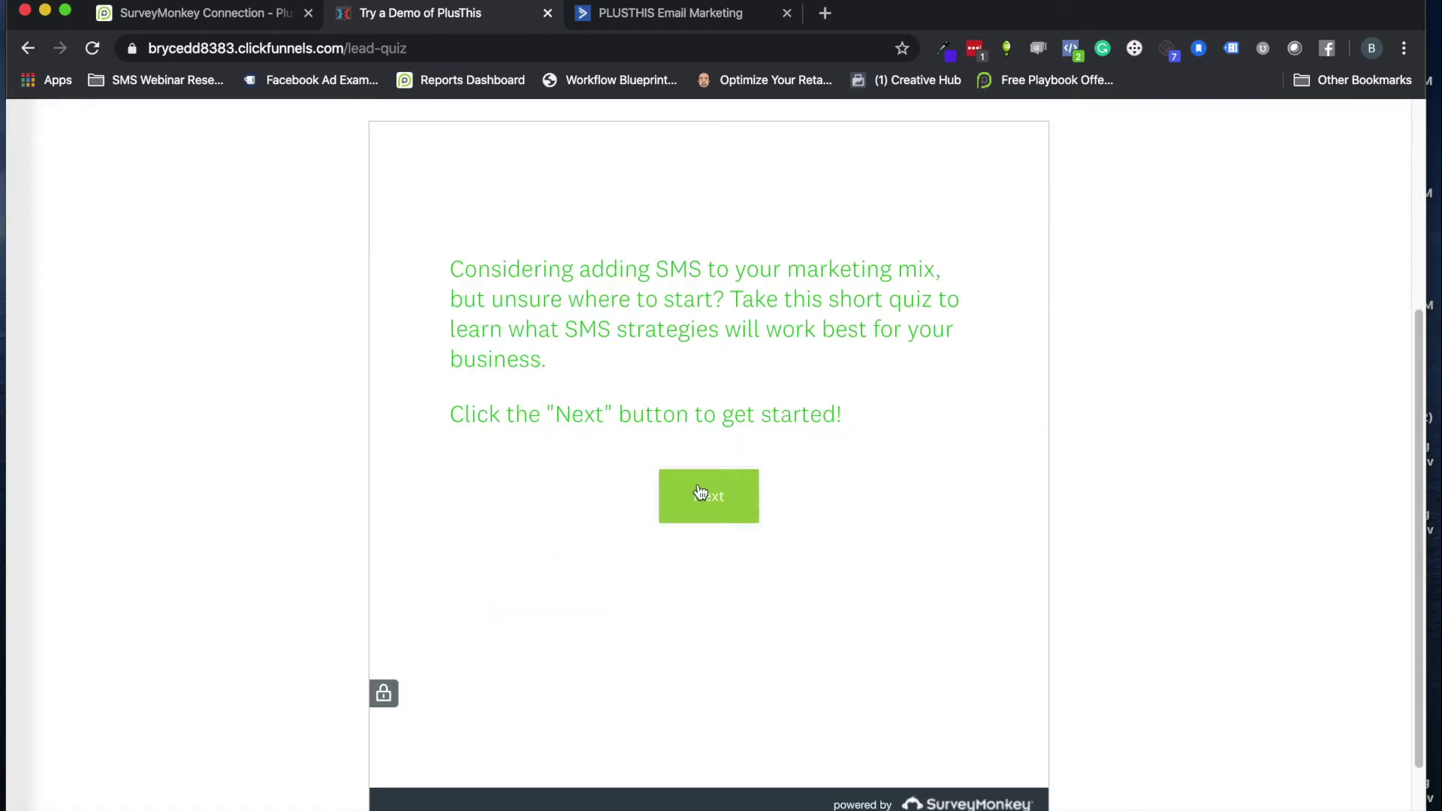
left_click(698, 491)
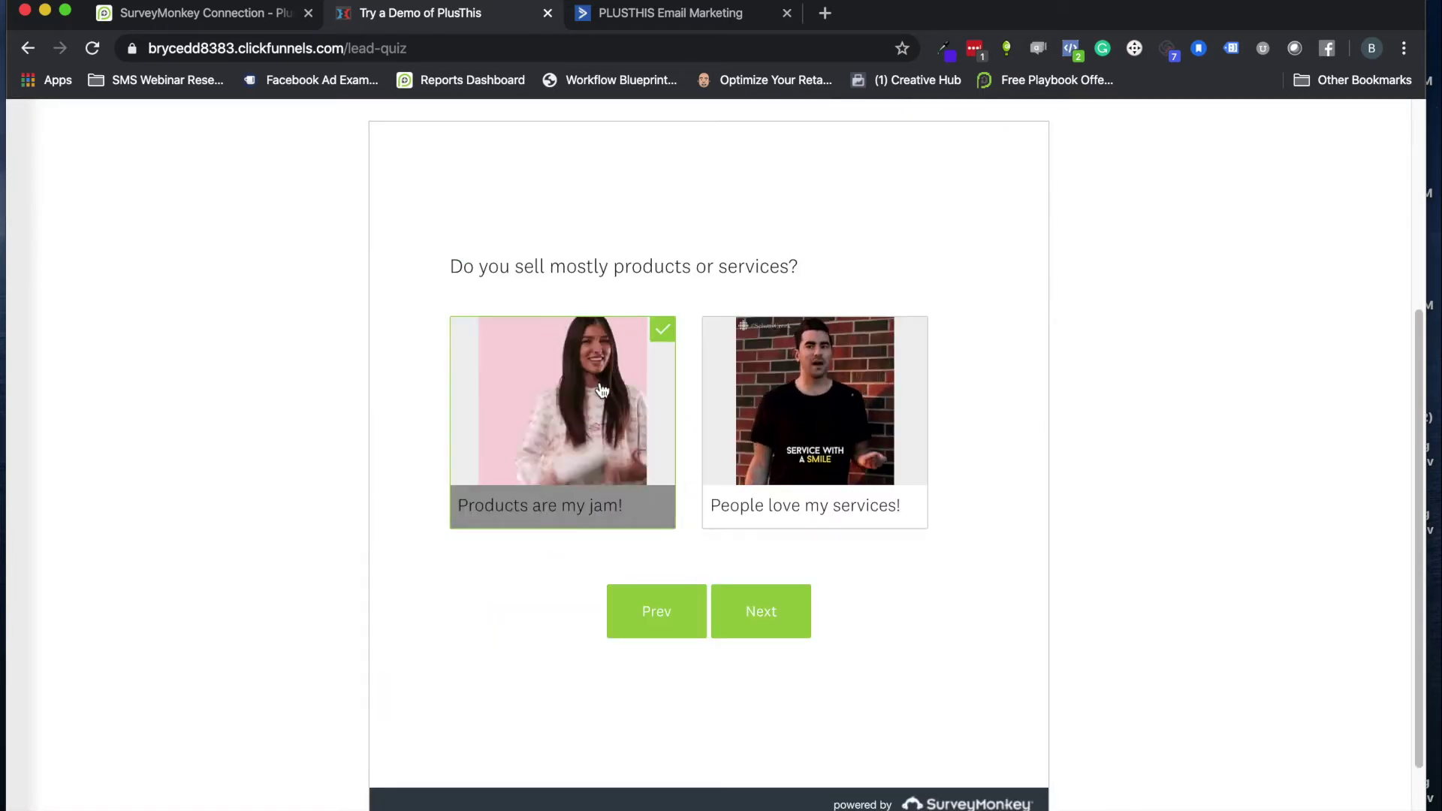
scroll(778, 444, "up", 3)
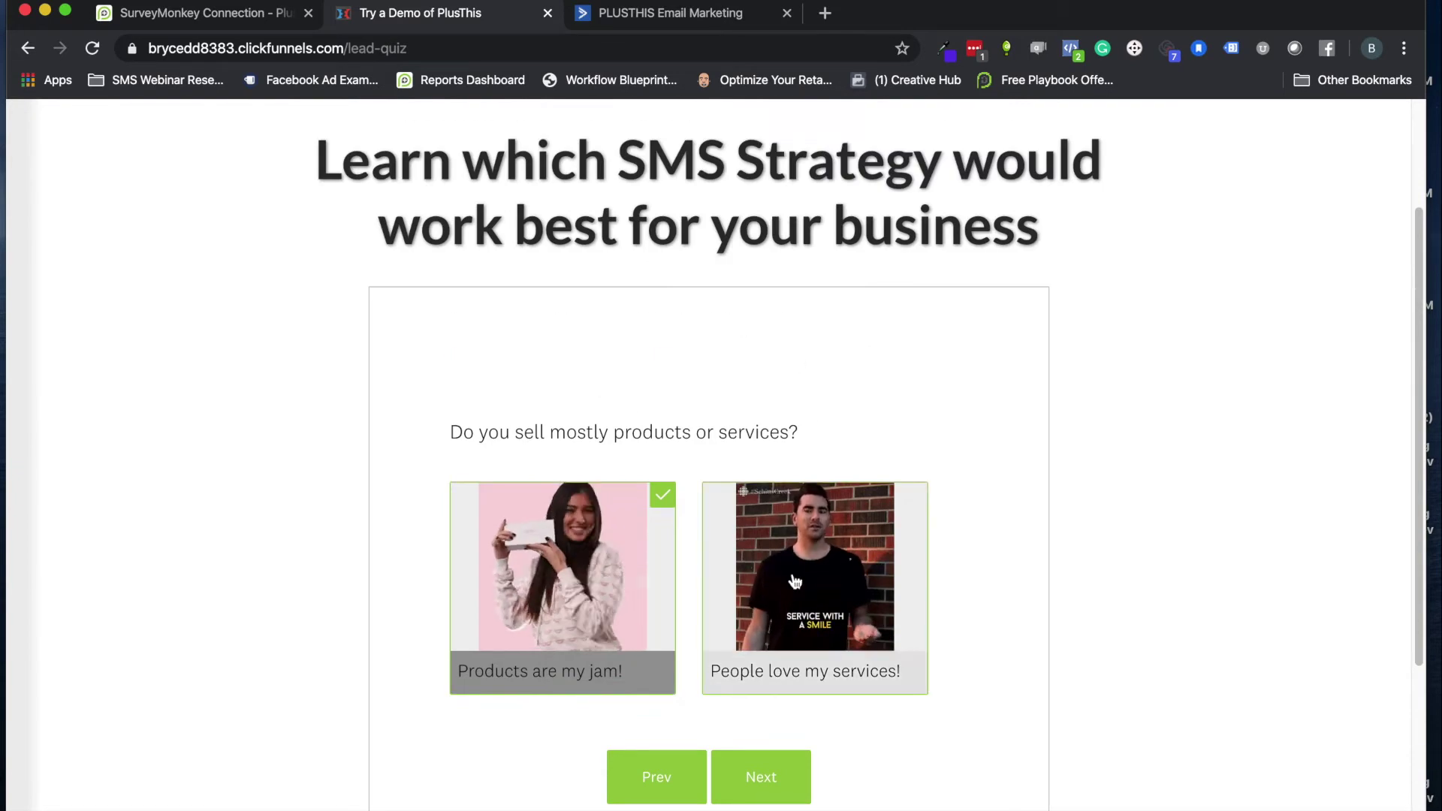
left_click(744, 668)
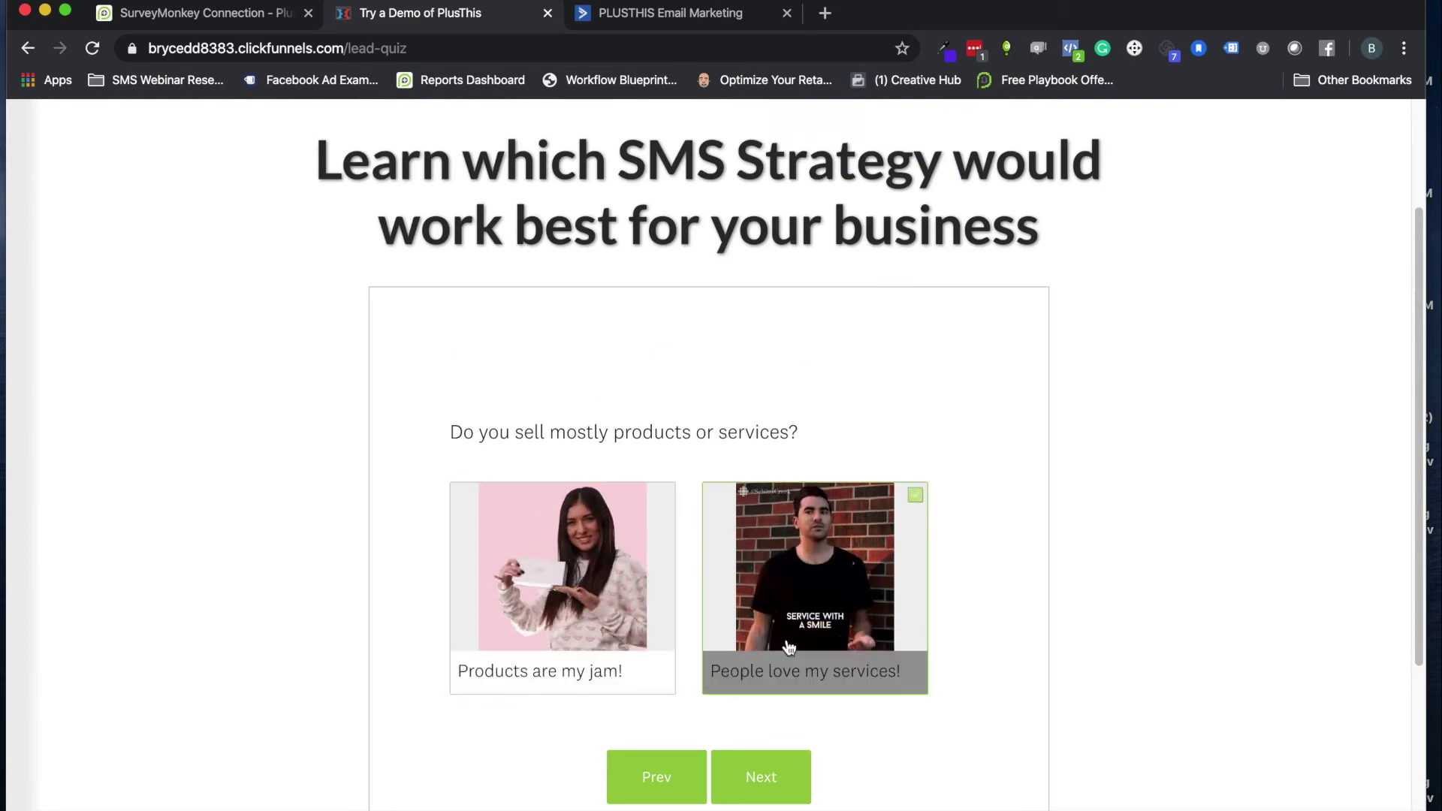
left_click(780, 774)
left_click(779, 800)
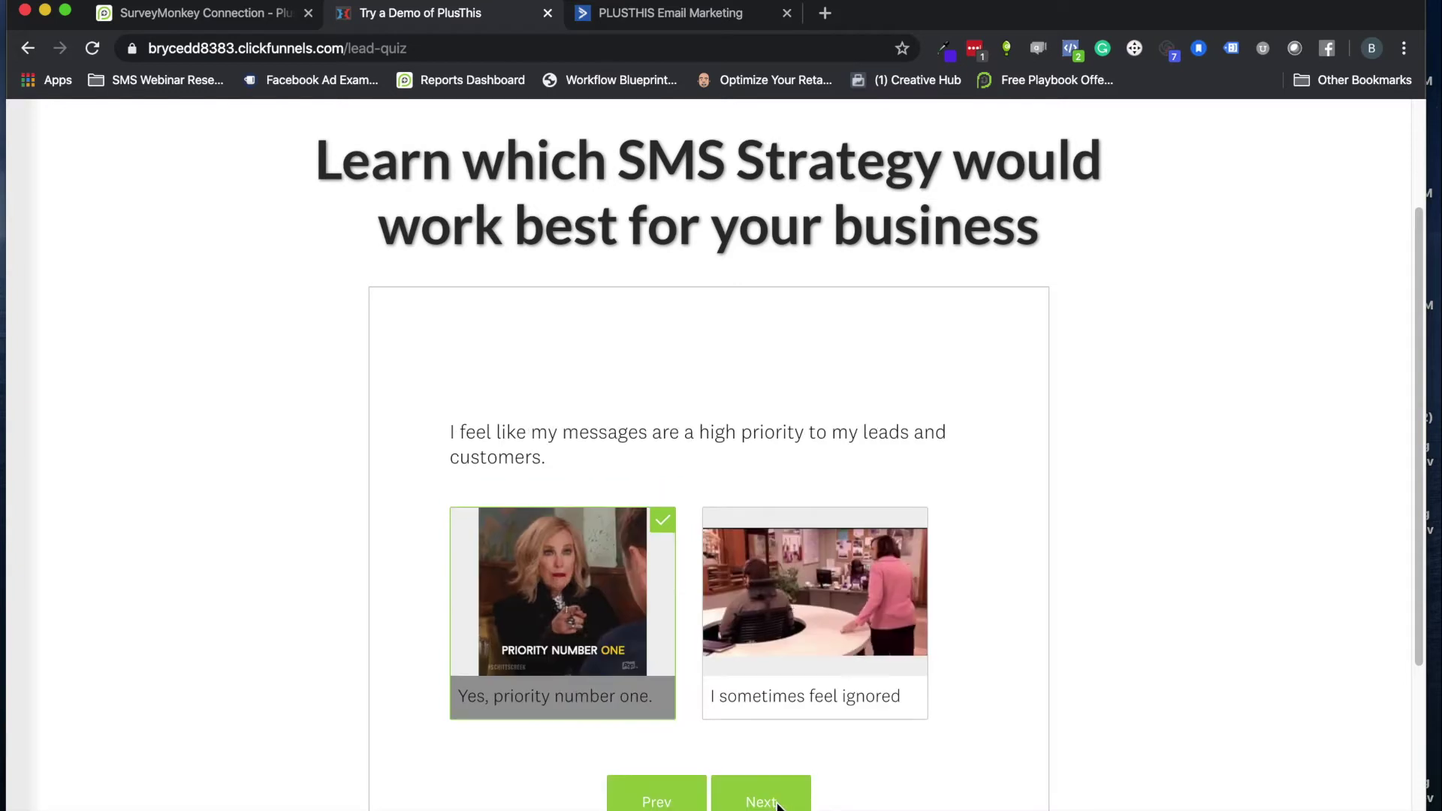
left_click(777, 802)
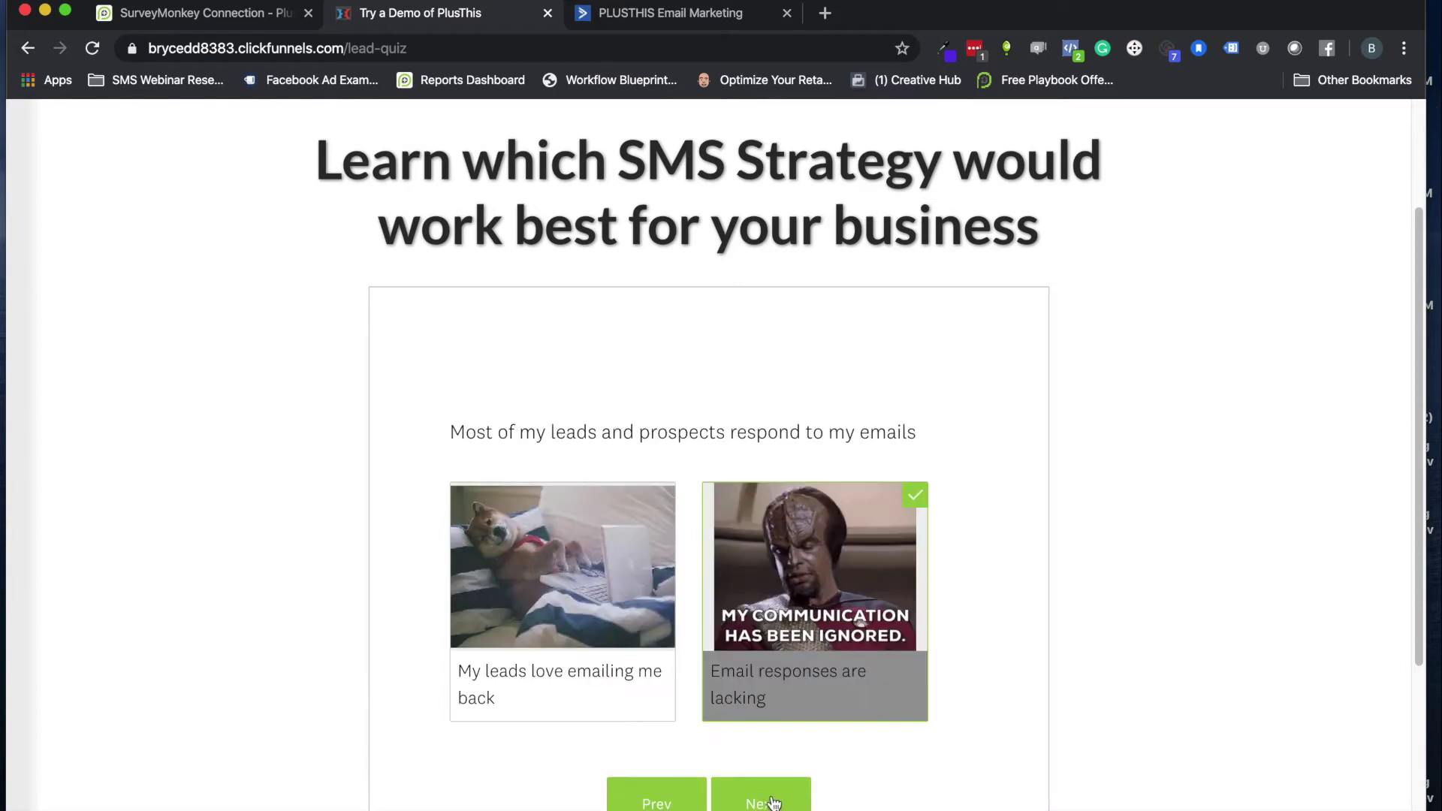
left_click(774, 802)
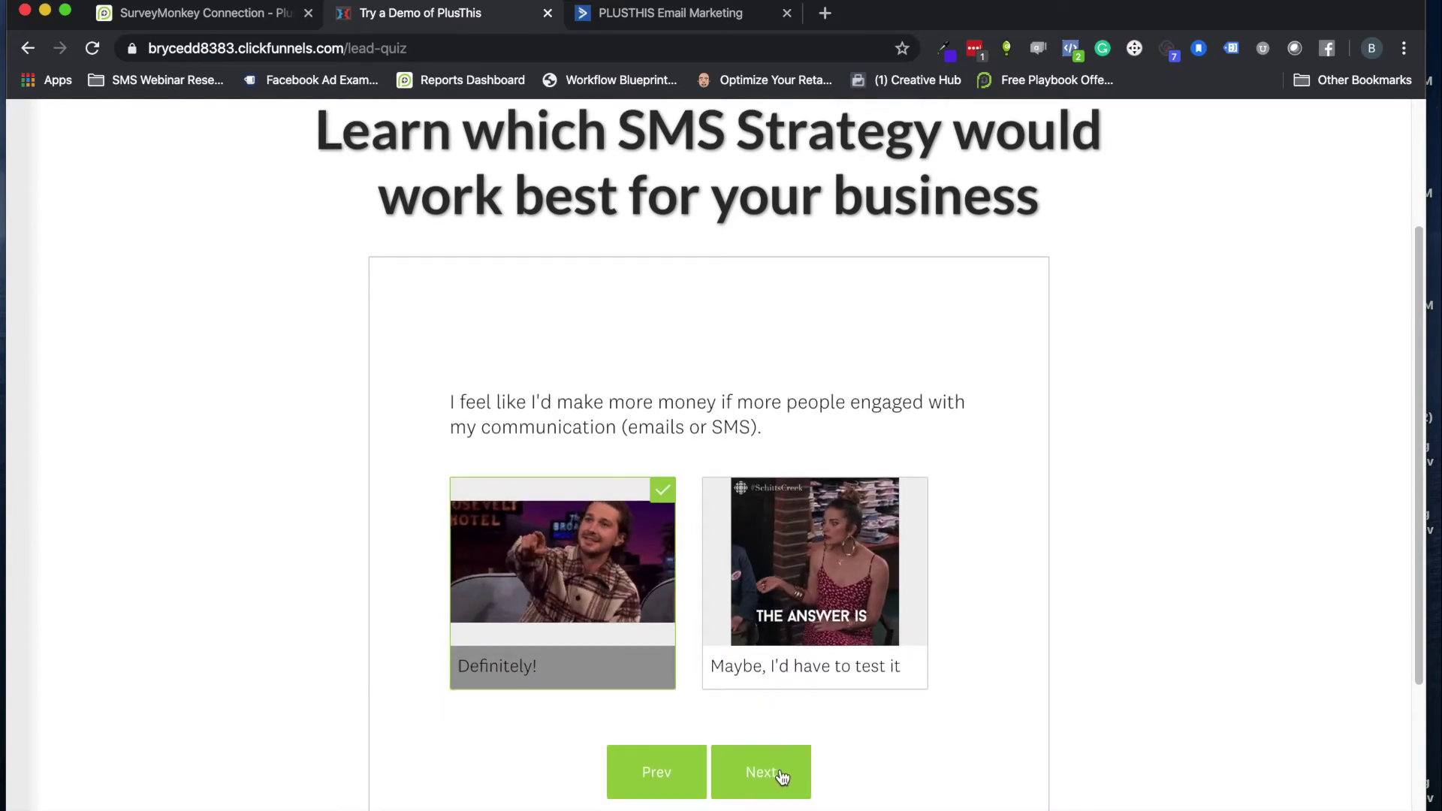
left_click(781, 775)
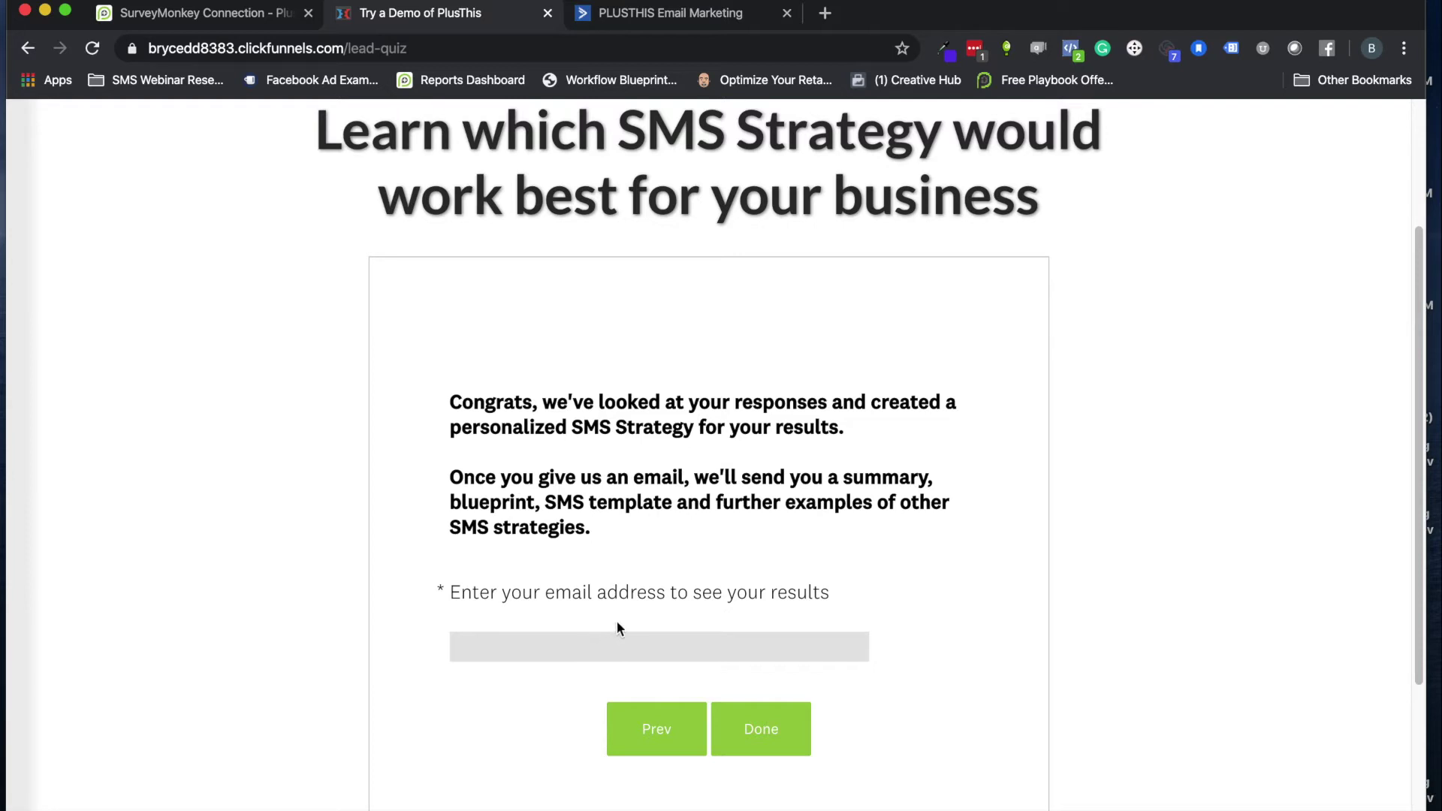
left_click(637, 18)
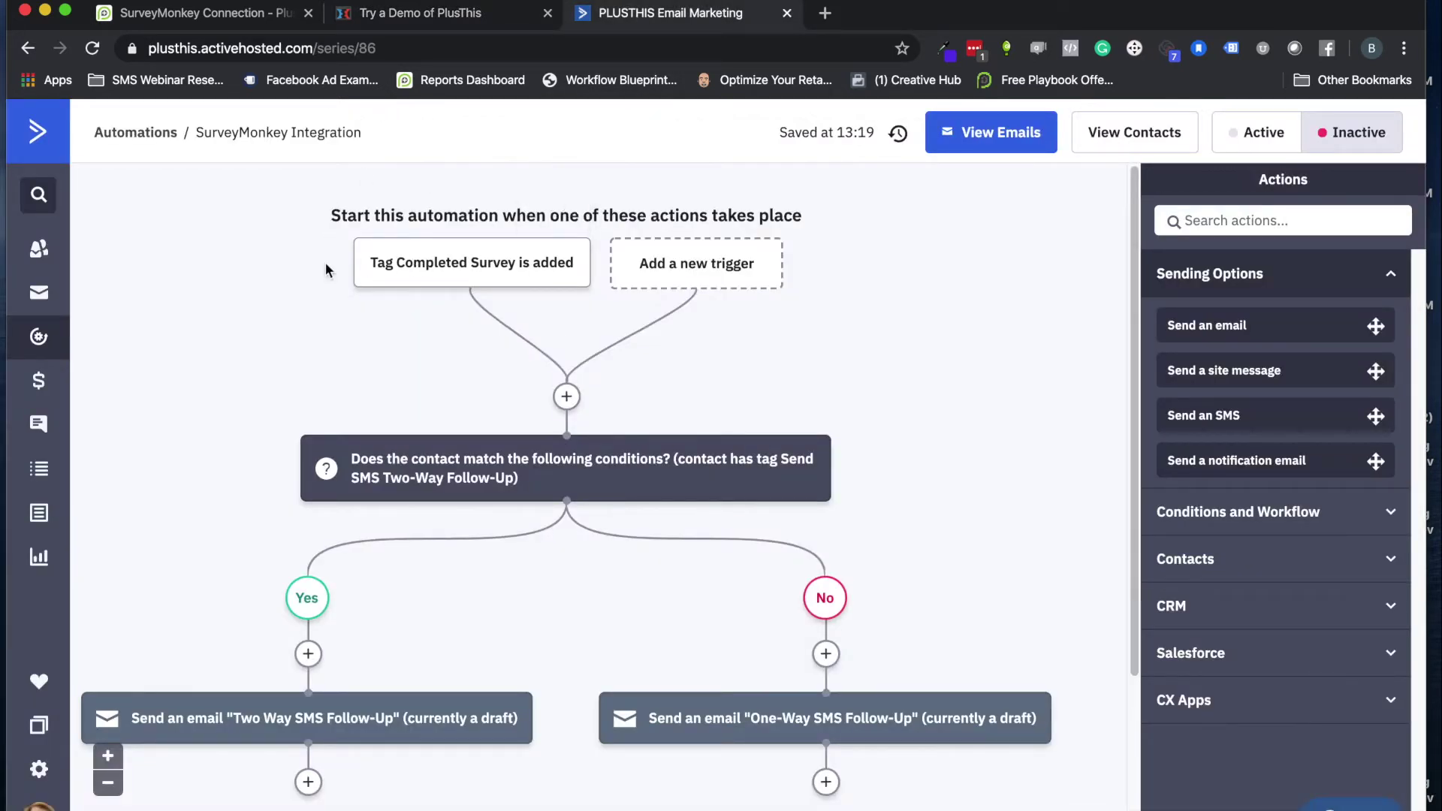
Step: Review the SurveyMonkey Integration automation's Completed Survey trigger and its SMS follow-up branches
mouse_move(435, 282)
mouse_move(510, 443)
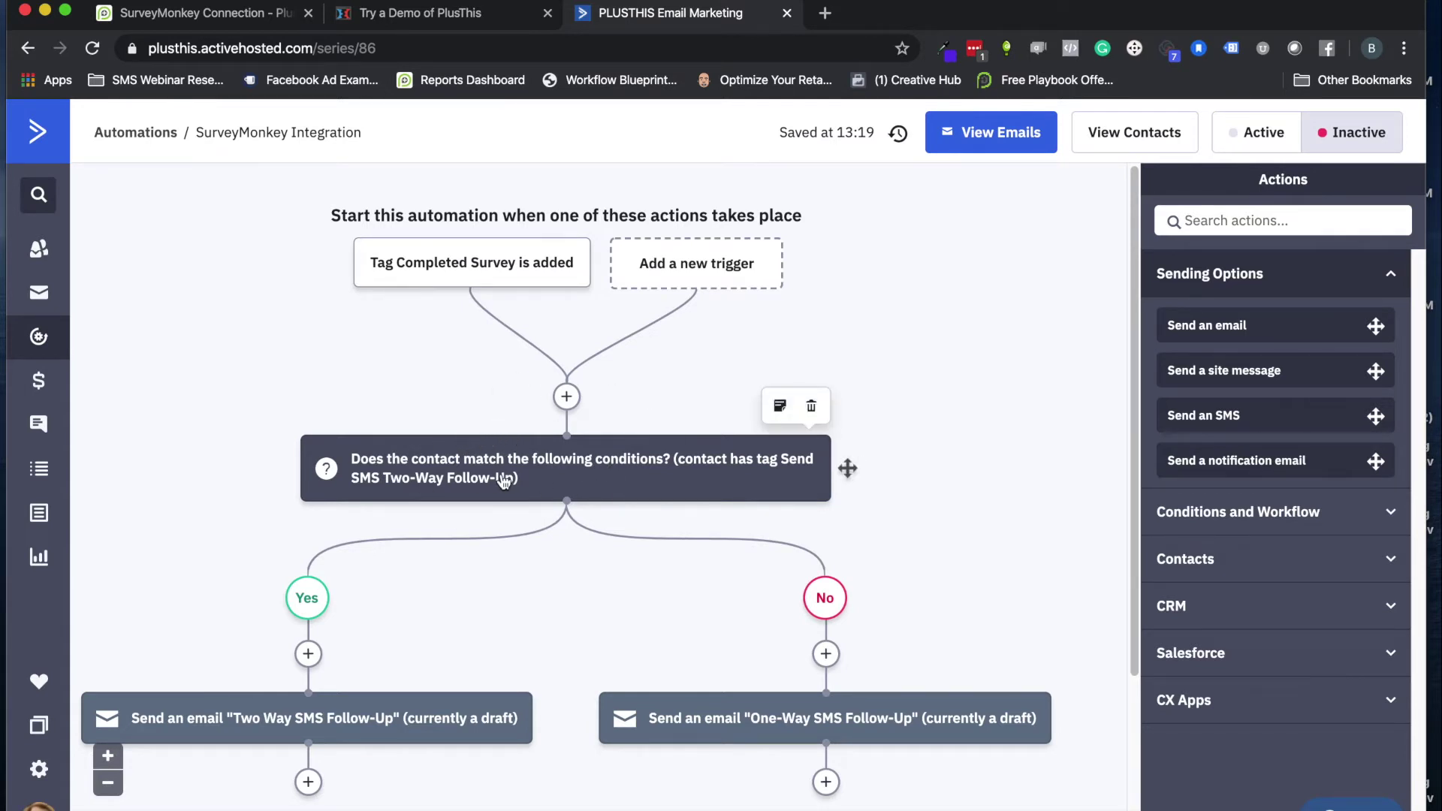
Step: Select the Demo SMS strategy survey and use 'Enter your email address to see your results' as contact email
left_click(211, 17)
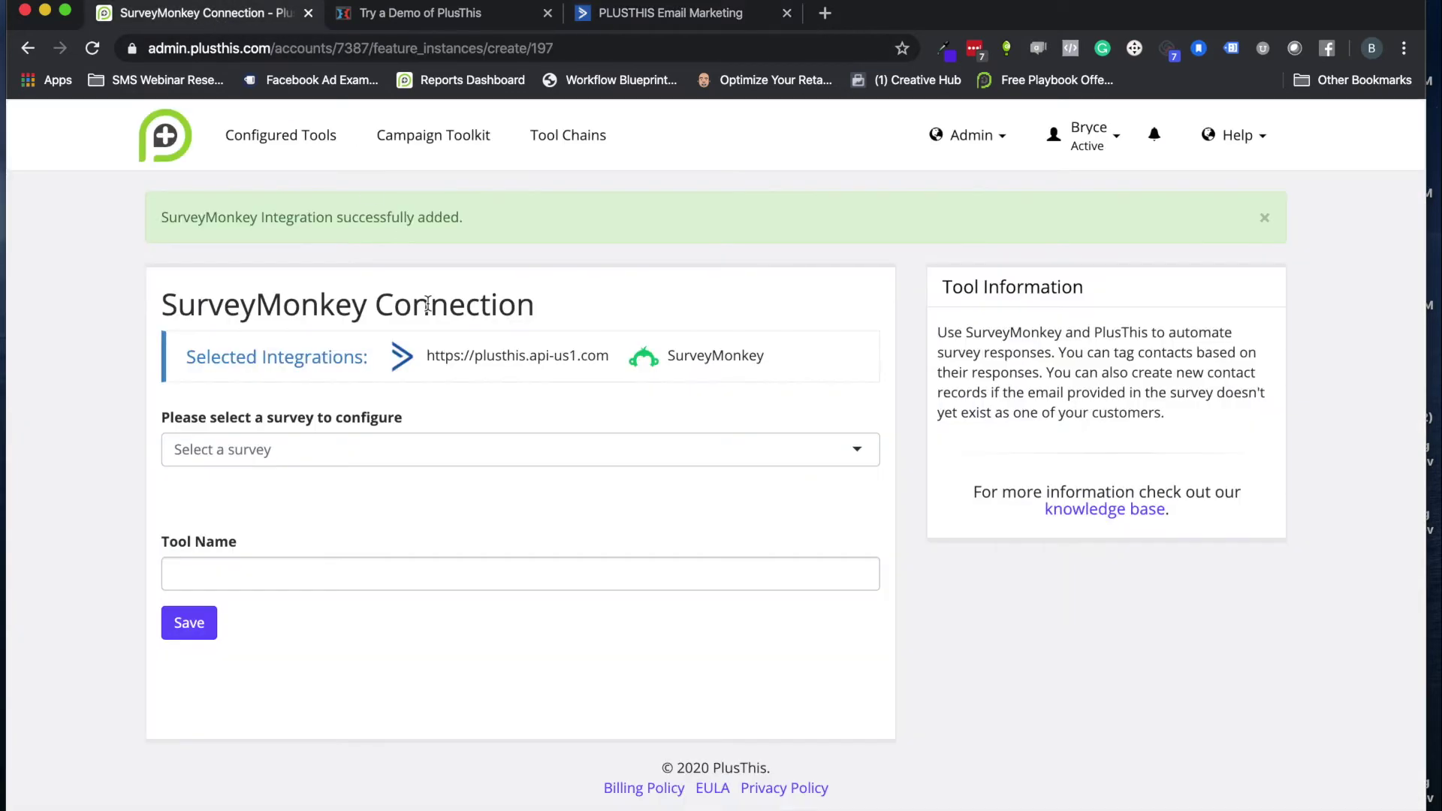
left_click(247, 448)
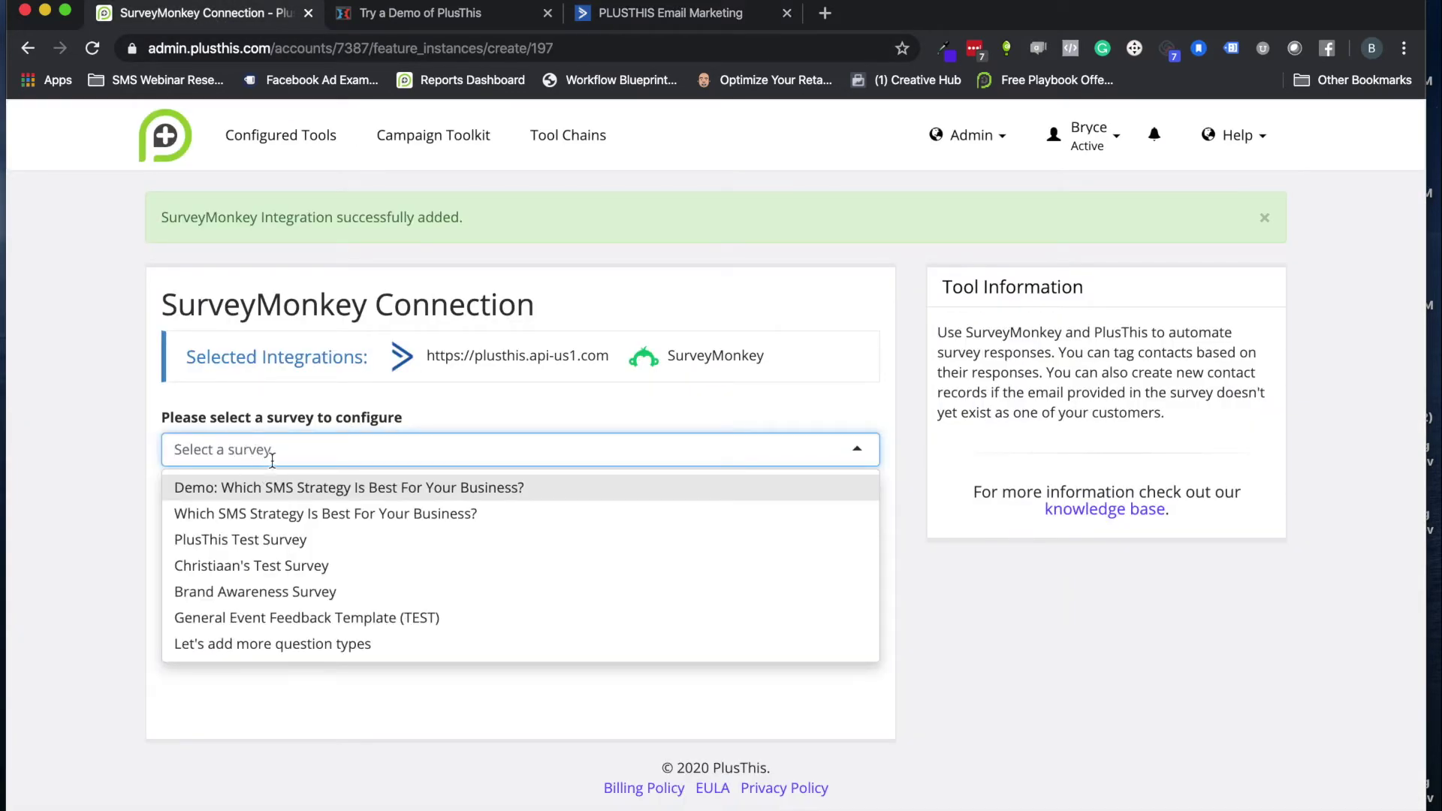
left_click(278, 493)
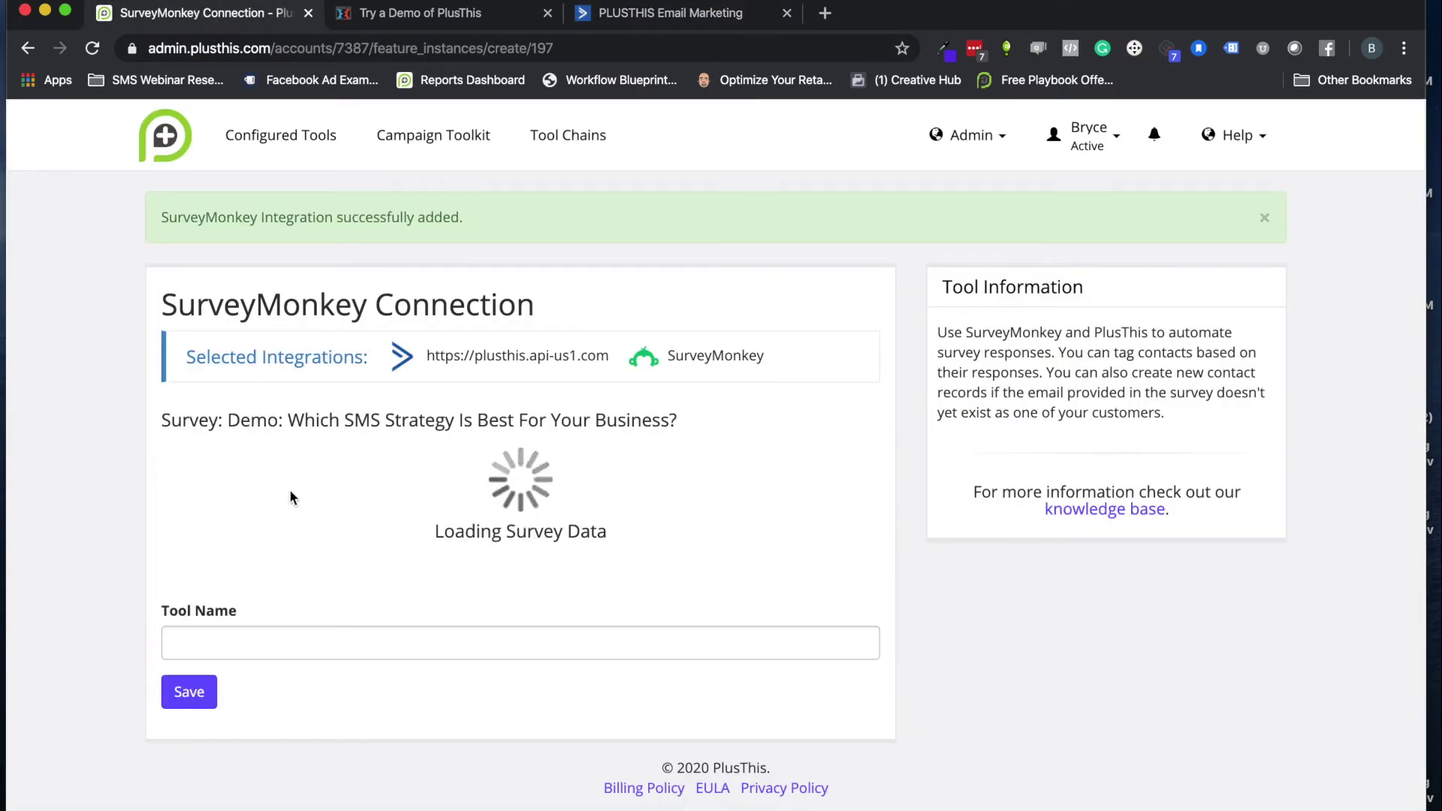
left_click(283, 562)
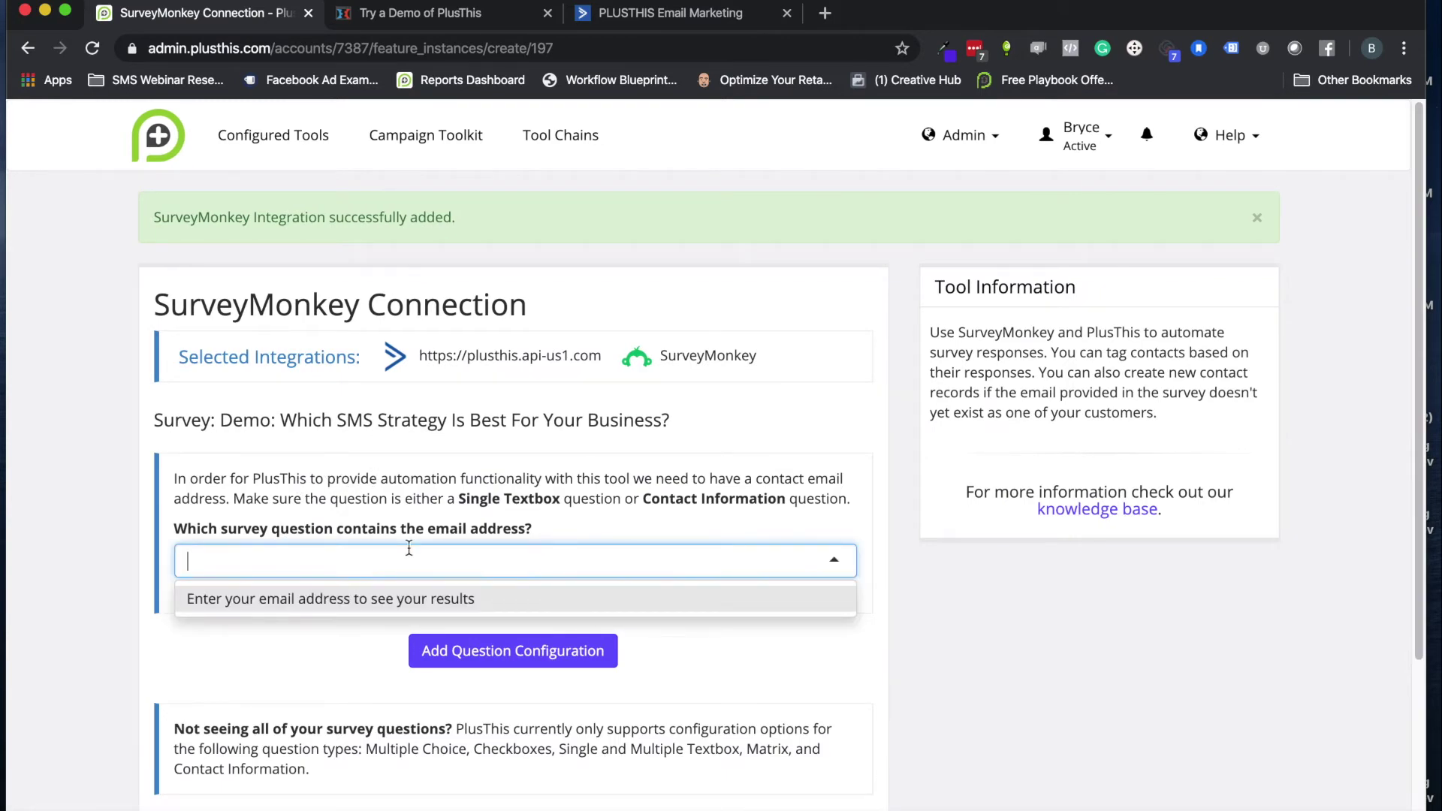
left_click(314, 601)
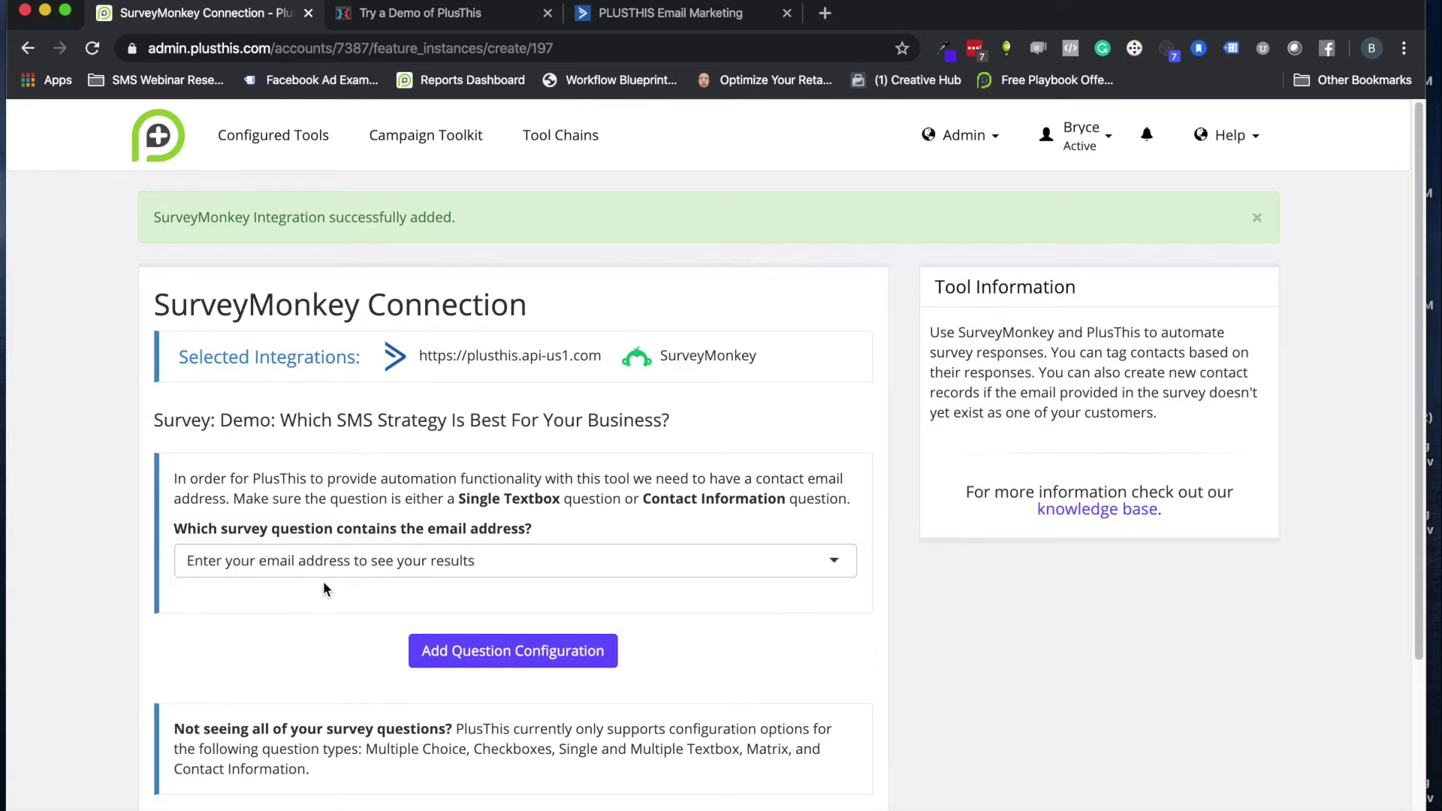
scroll(322, 571, "down", 2)
left_click(457, 503)
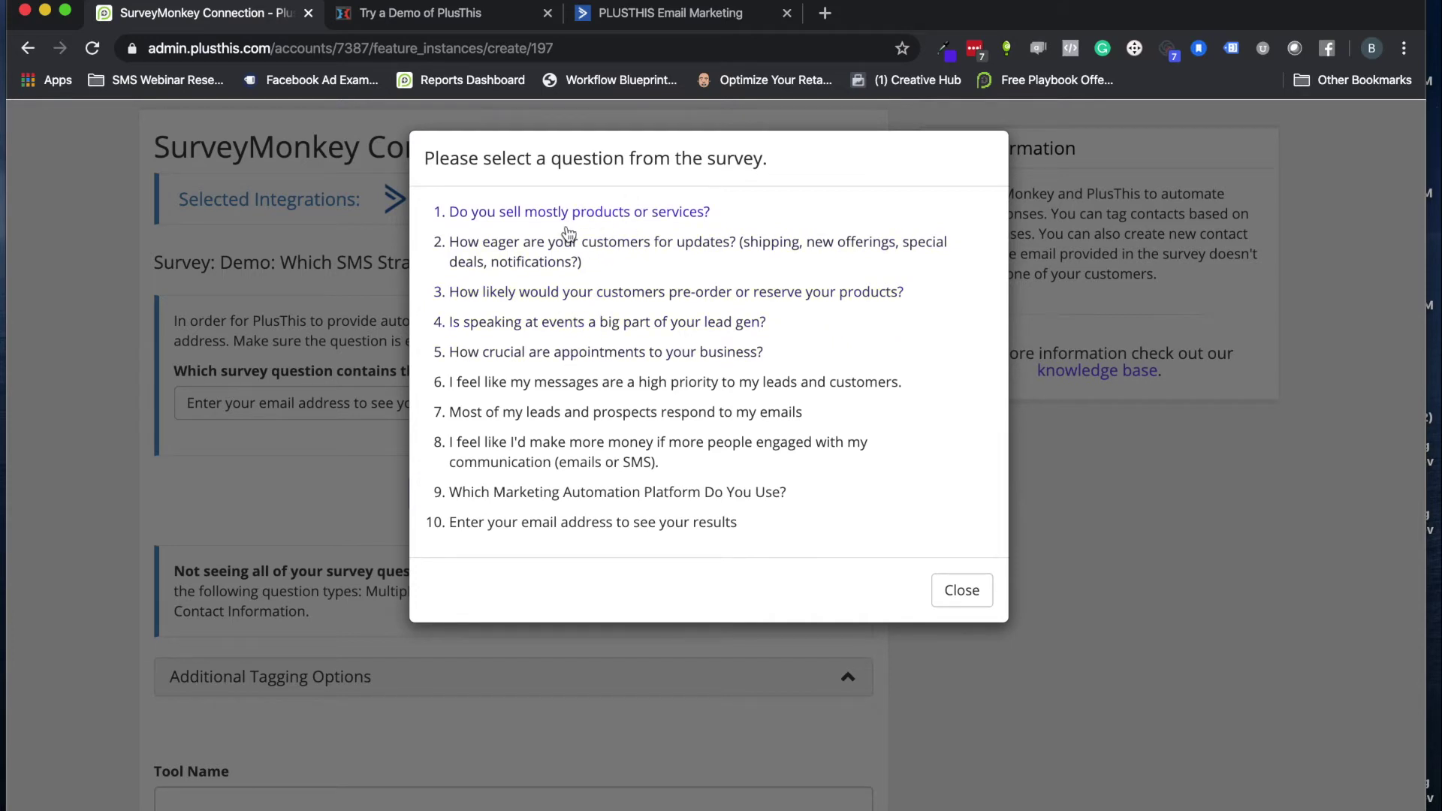
Step: Add a configuration for 'How crucial are appointments to your business?' and browse fields for saving responses
left_click(571, 353)
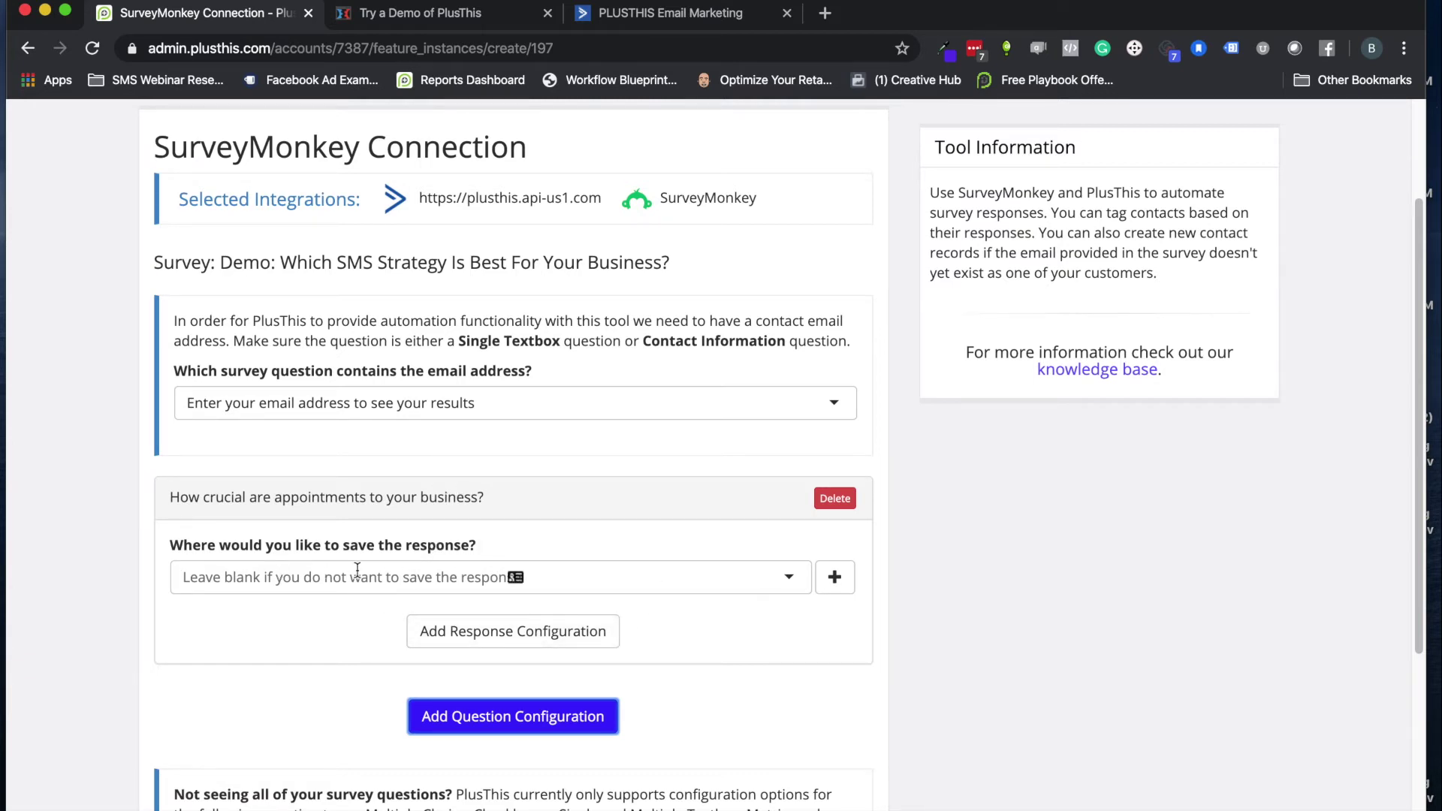
left_click(468, 570)
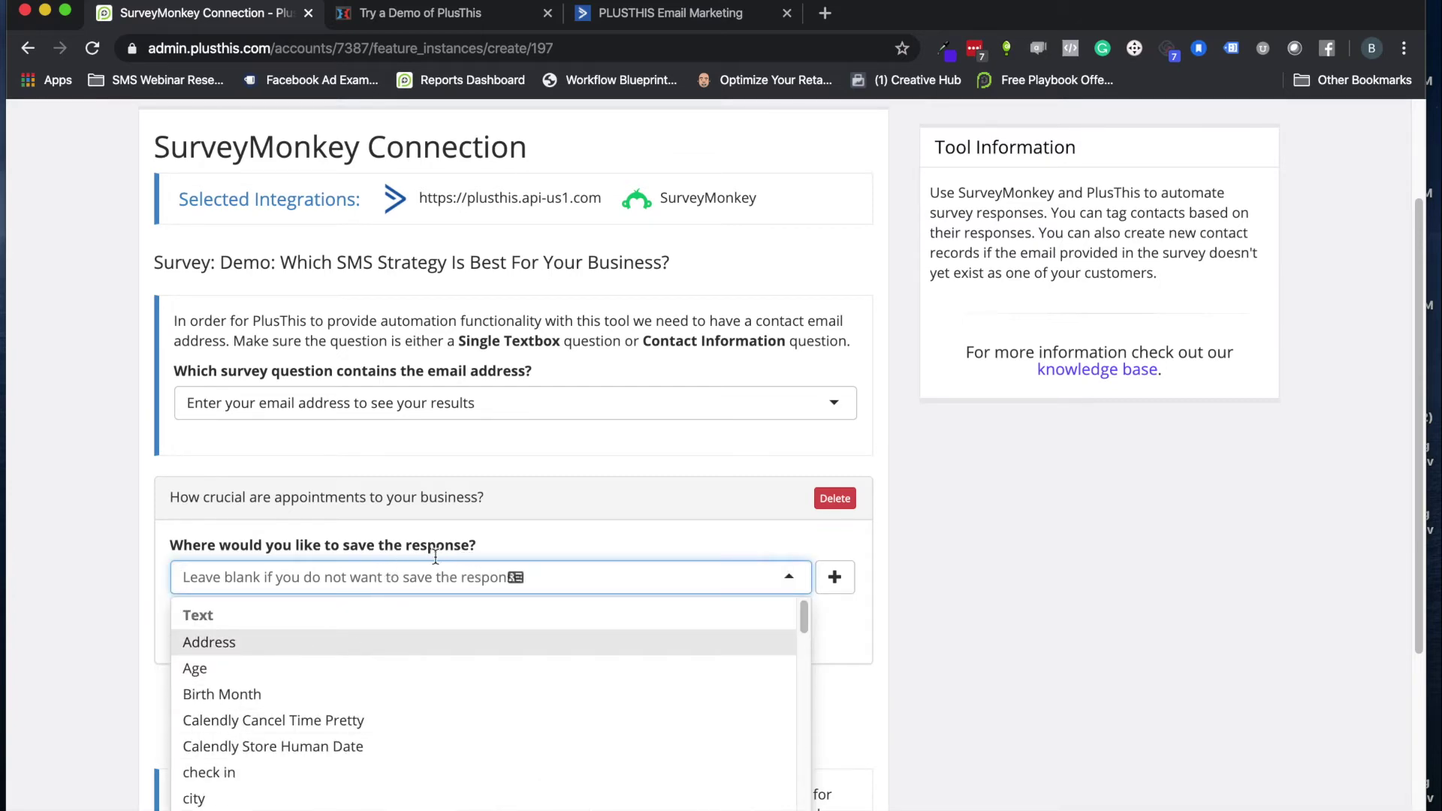
Step: Leave the response save field unset, cancelling the new contact field form
left_click(525, 529)
left_click(834, 577)
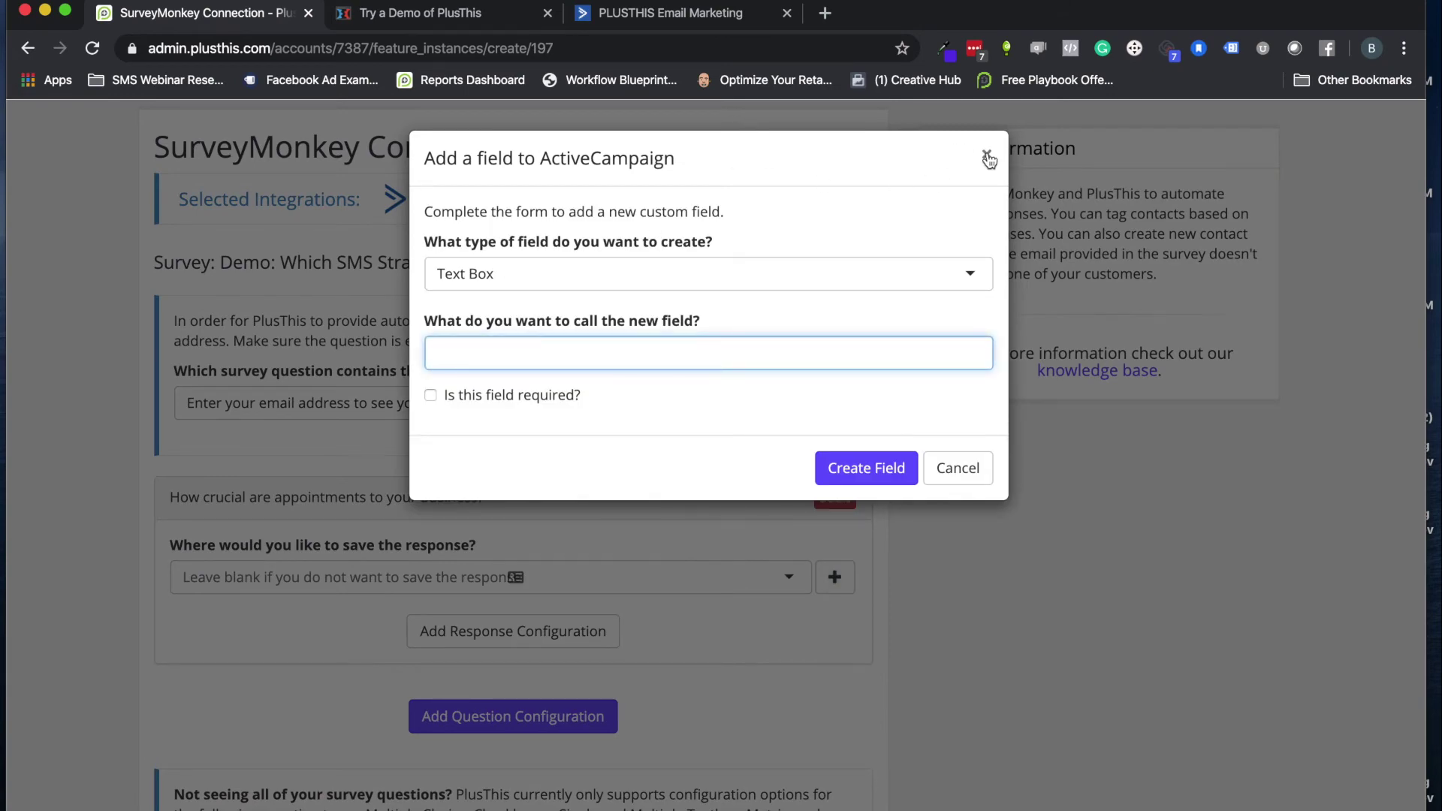
left_click(986, 155)
Step: Tag 'Appointments are super crucial' answers with a new 'Send Appointment SMS Results' tag
left_click(513, 631)
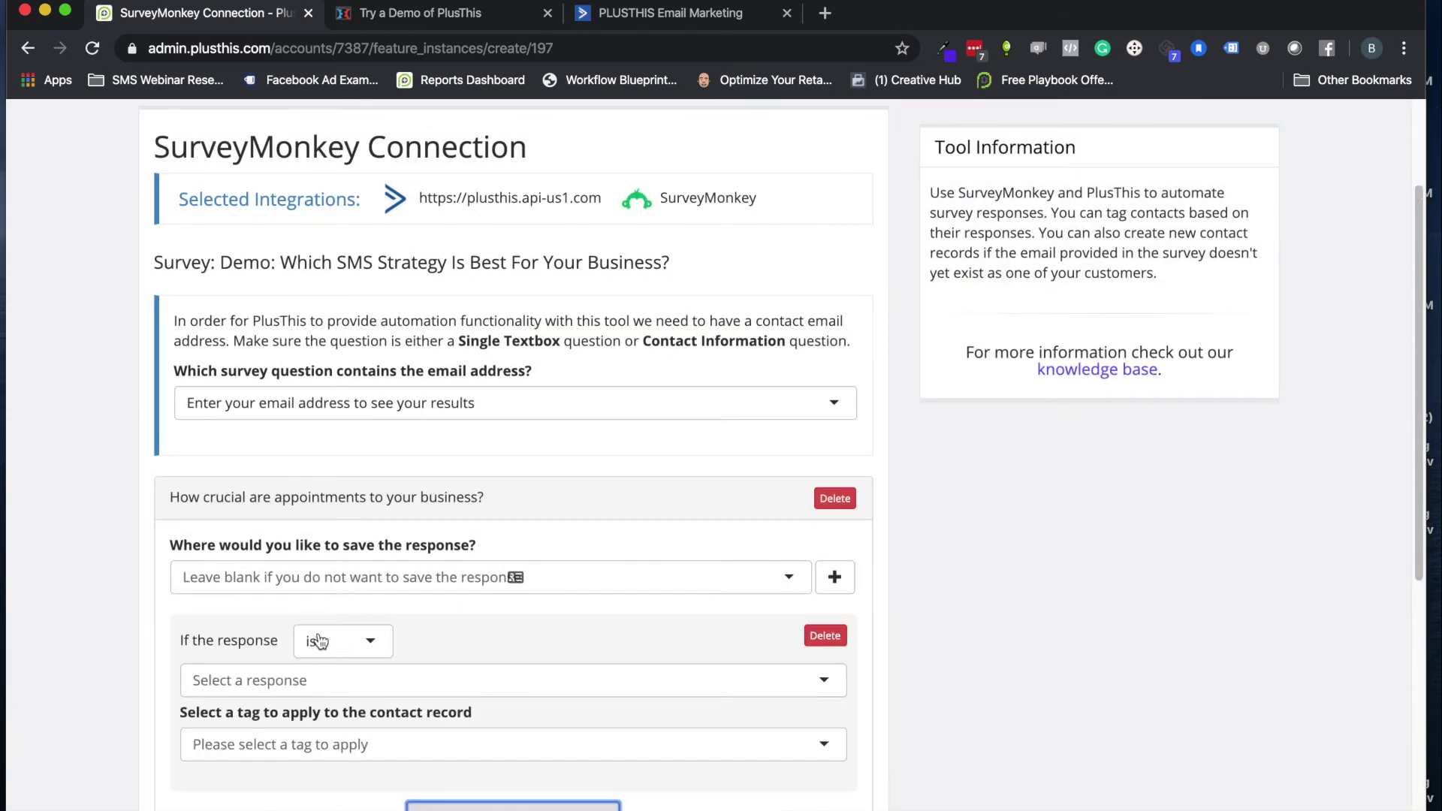
left_click(243, 685)
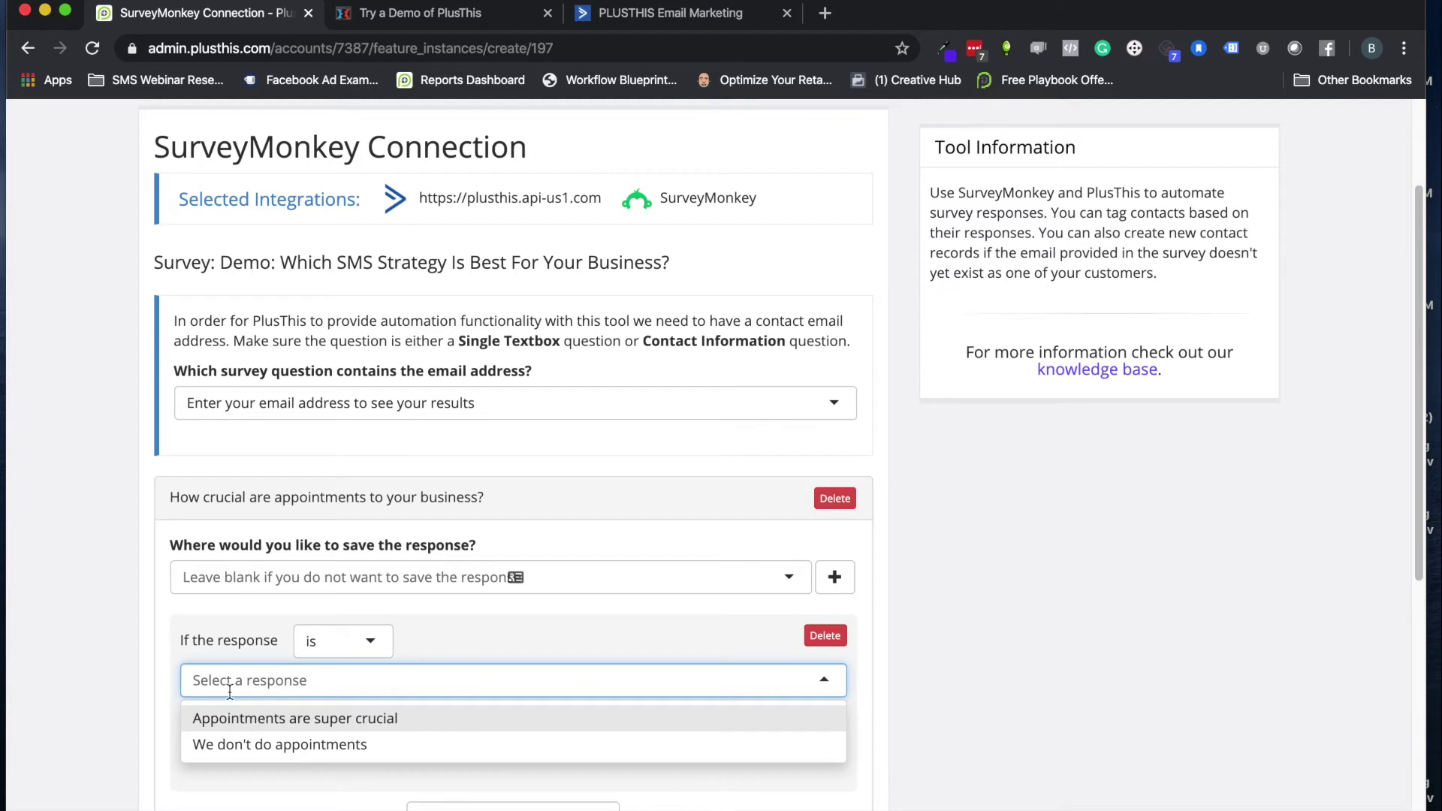
left_click(261, 726)
left_click(323, 744)
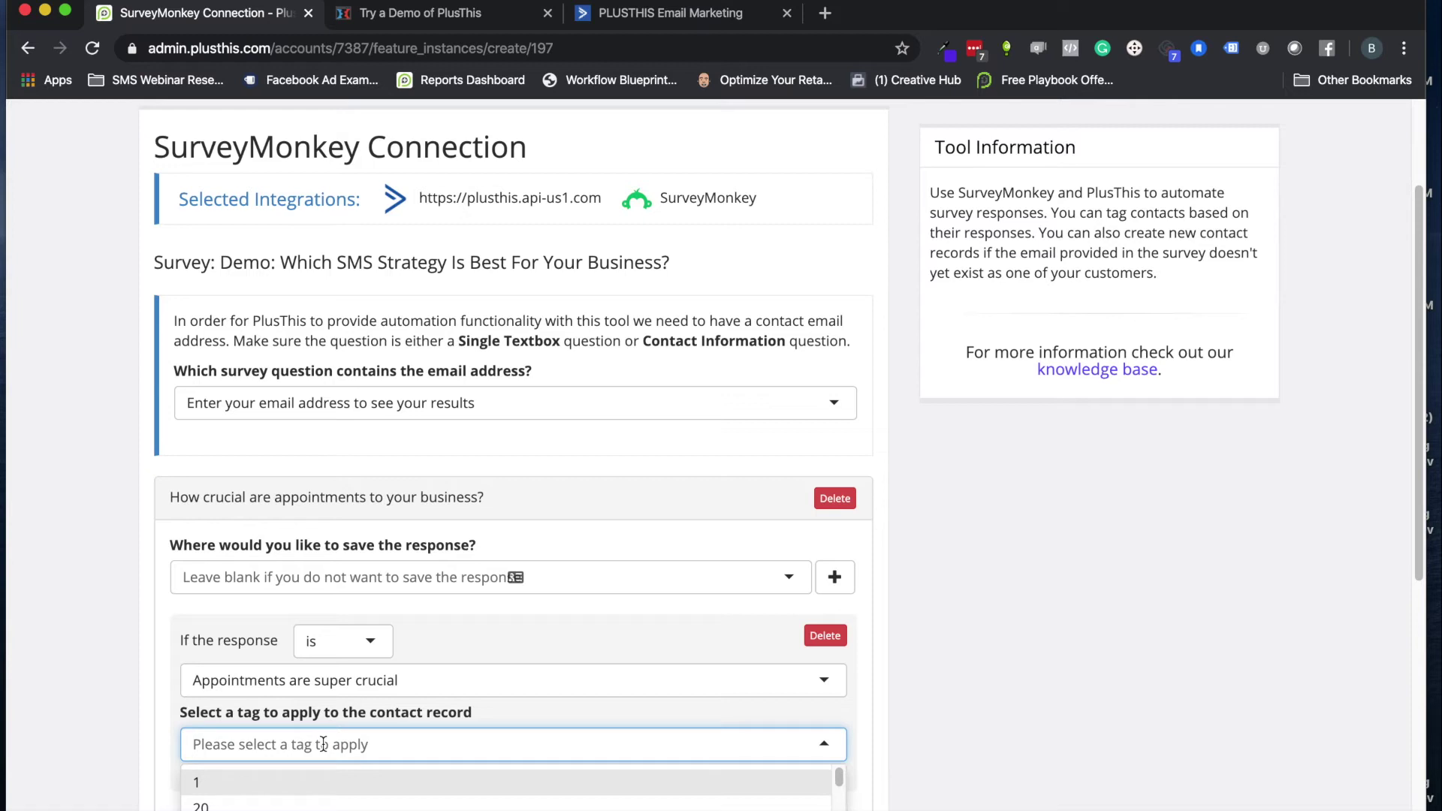
type("Send A")
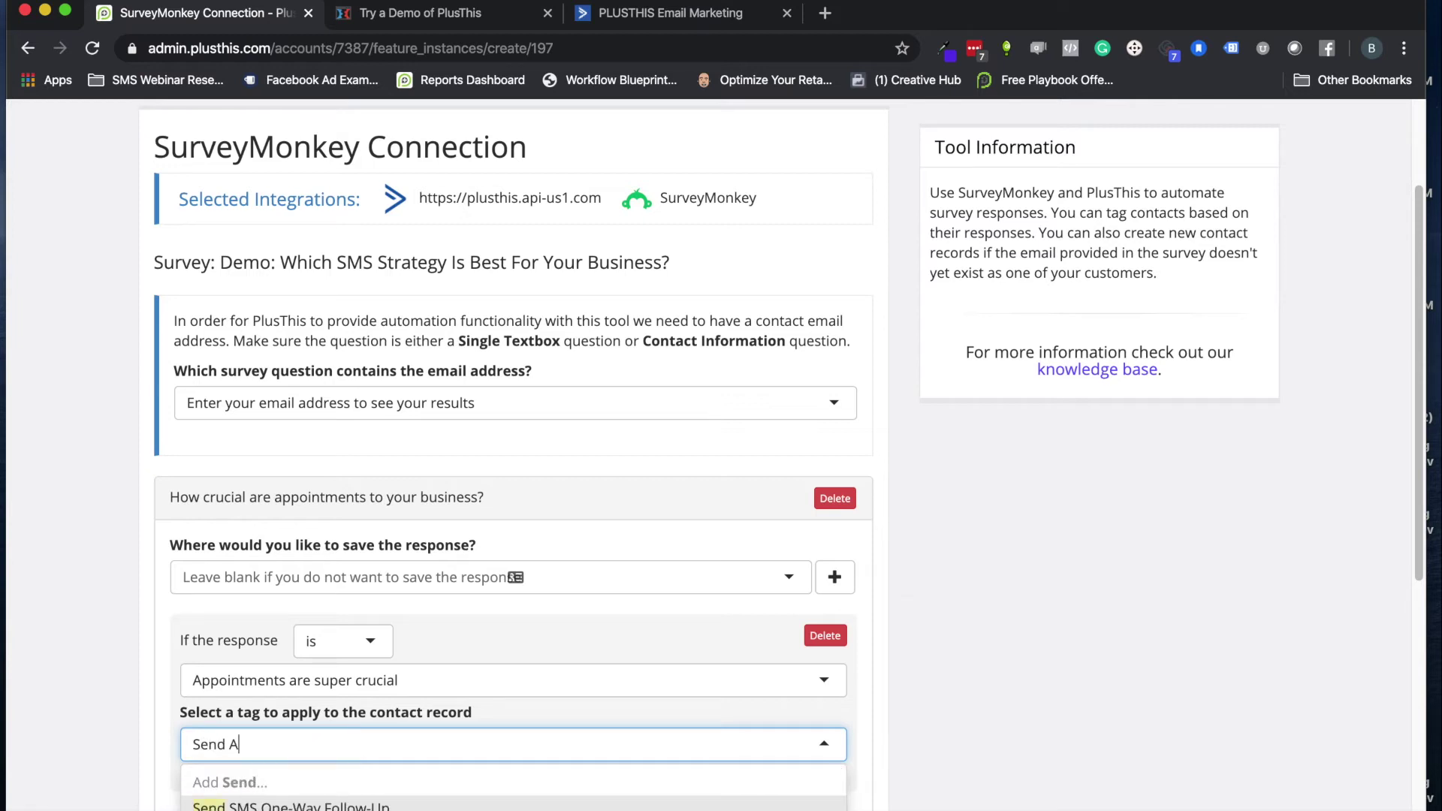
type("ppointme")
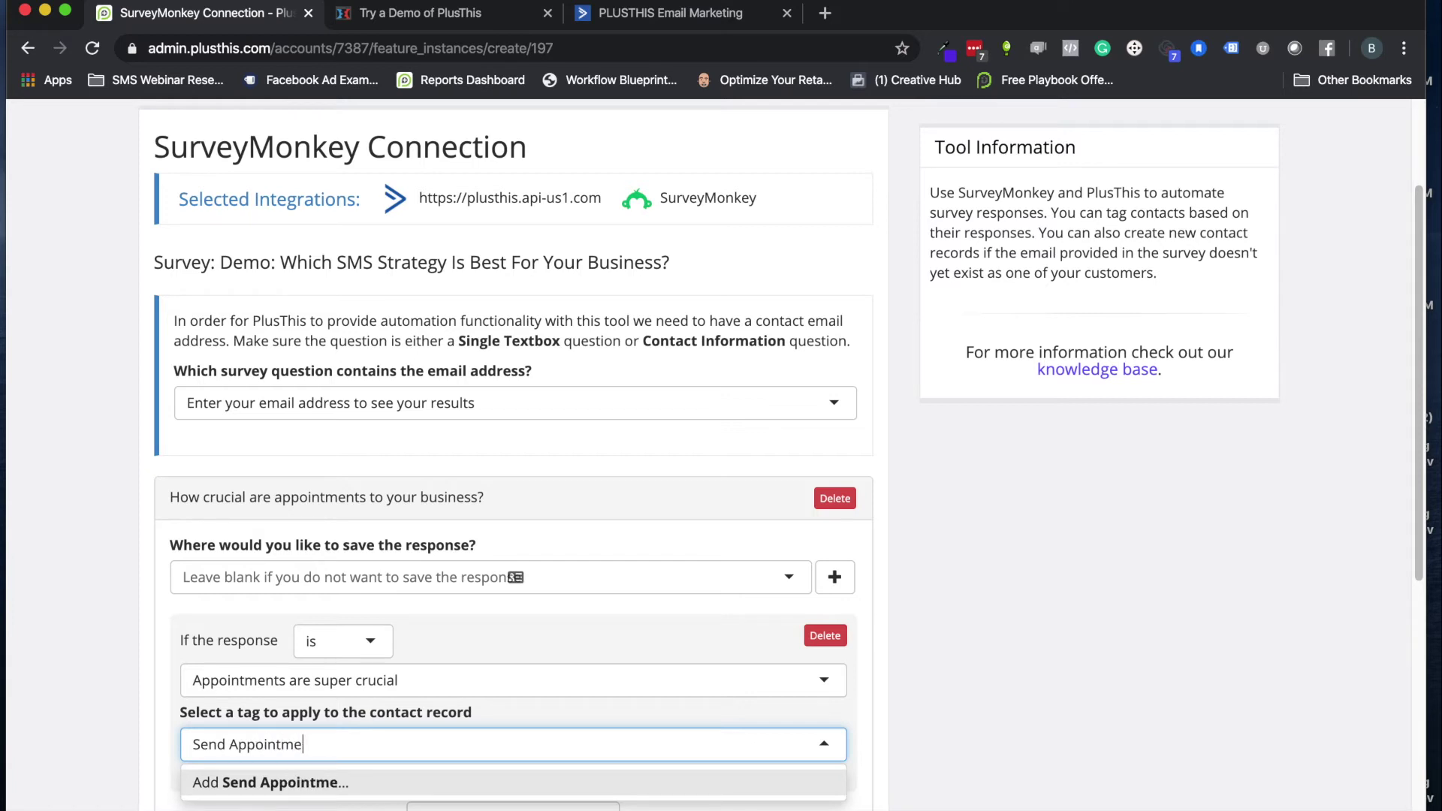
type("nt SMS Results")
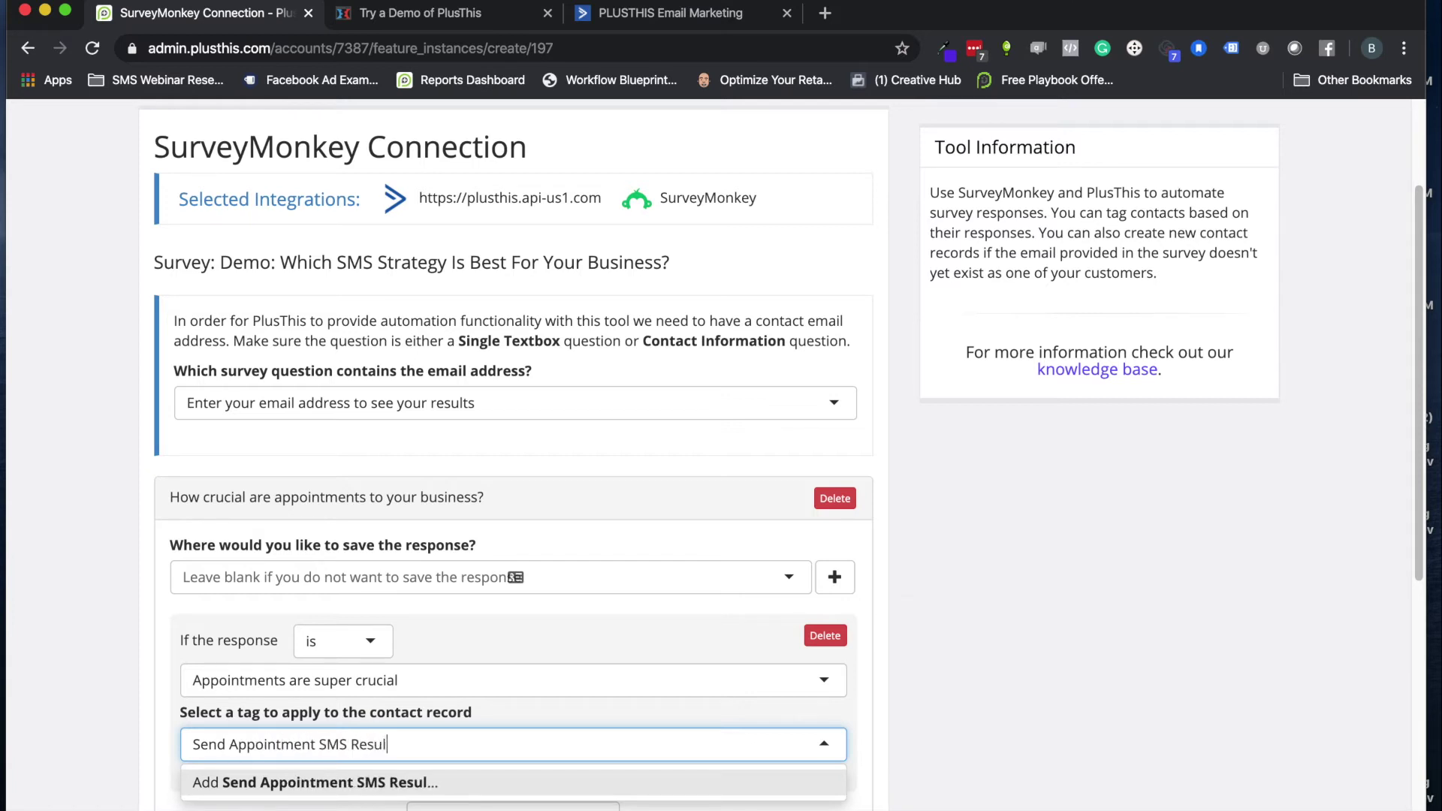
left_click(214, 786)
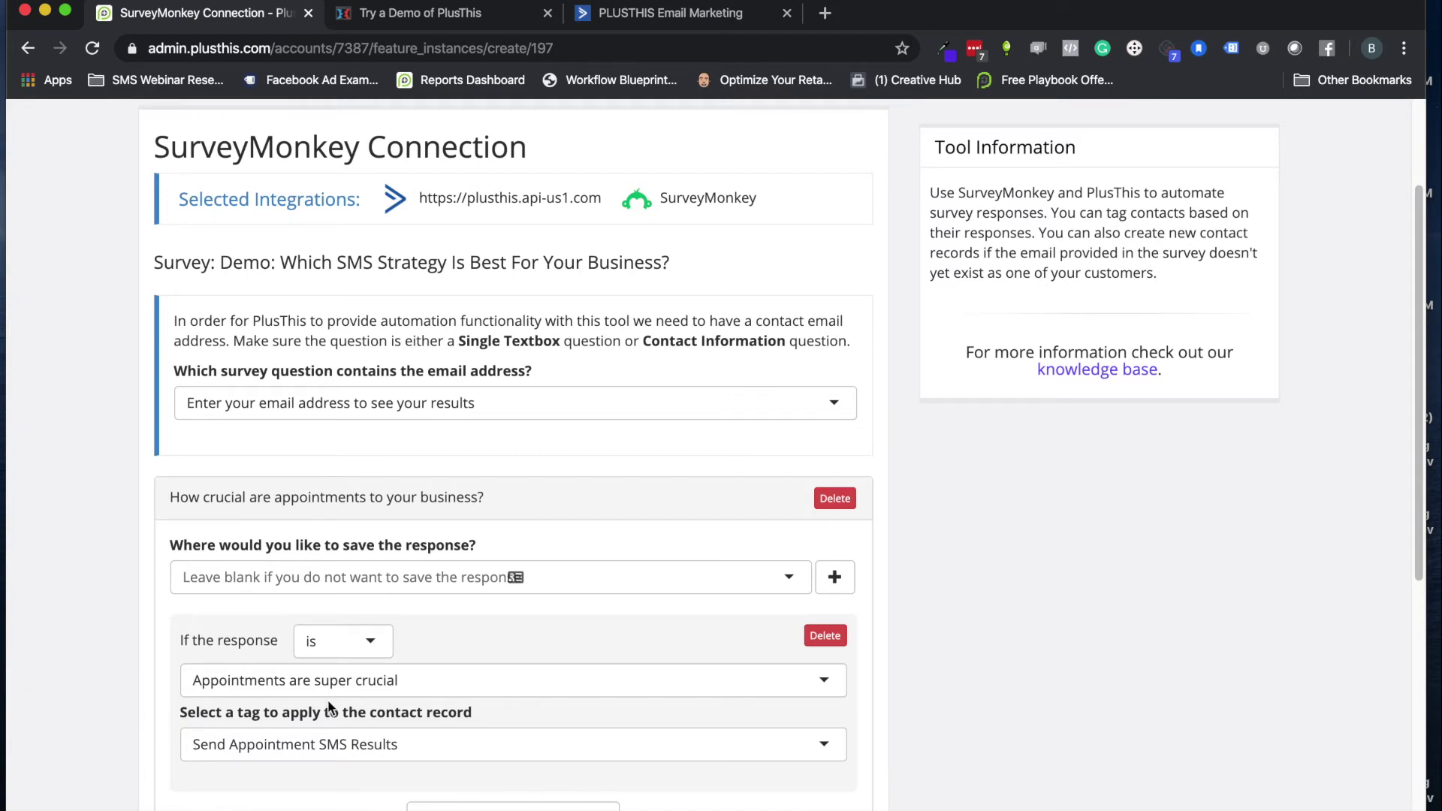
scroll(281, 720, "down", 3)
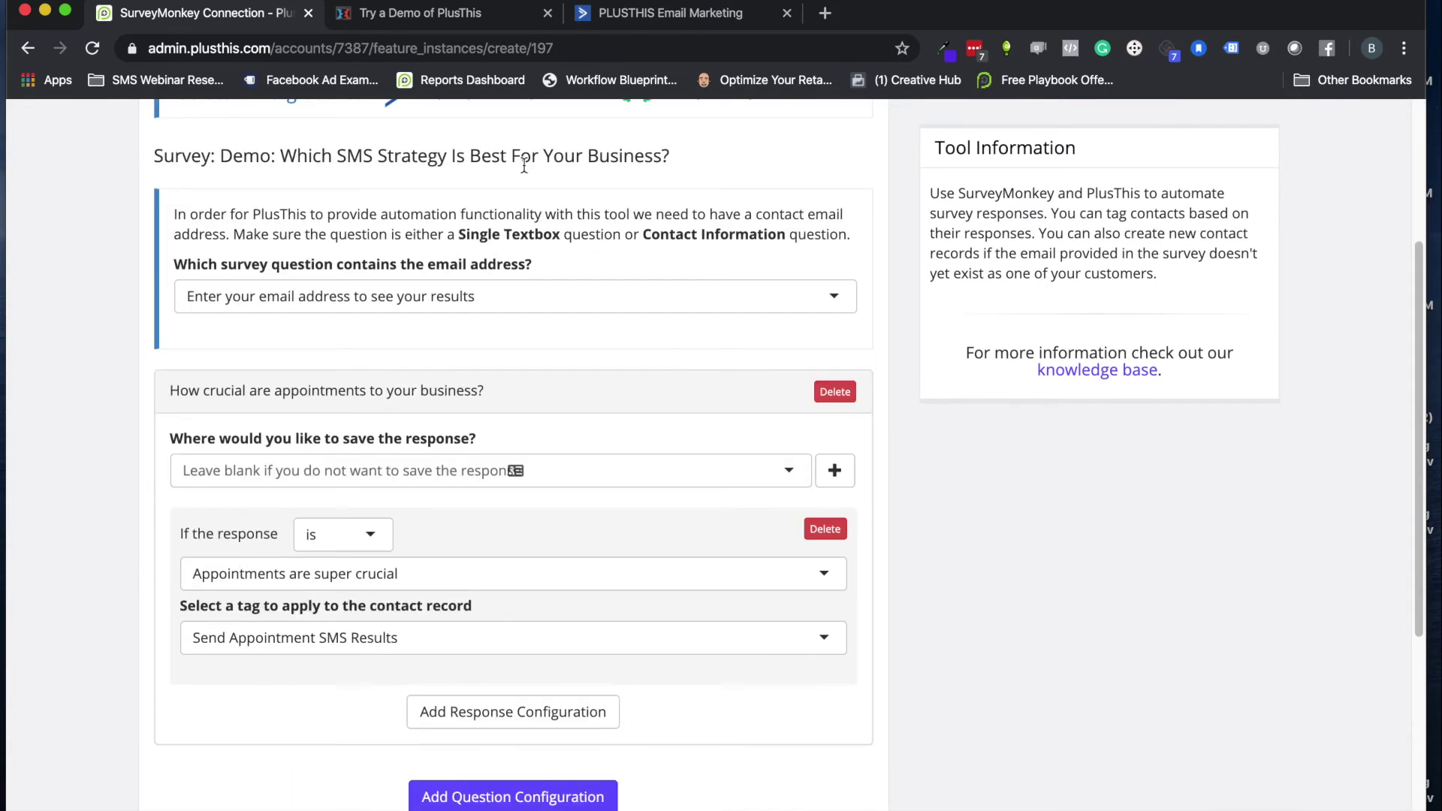
Step: Glance at the lead-quiz page and the ActiveCampaign automation builder
left_click(452, 21)
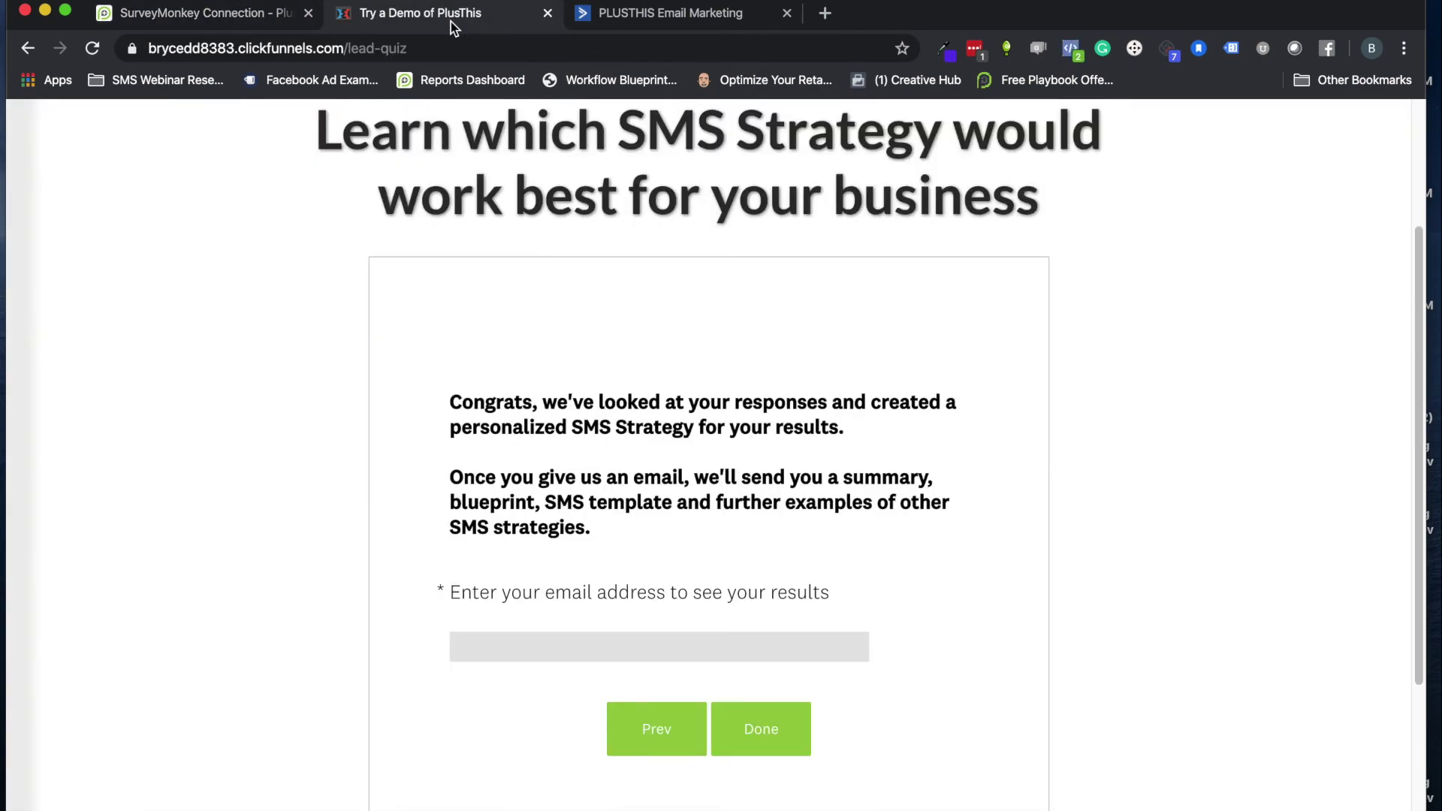
left_click(647, 22)
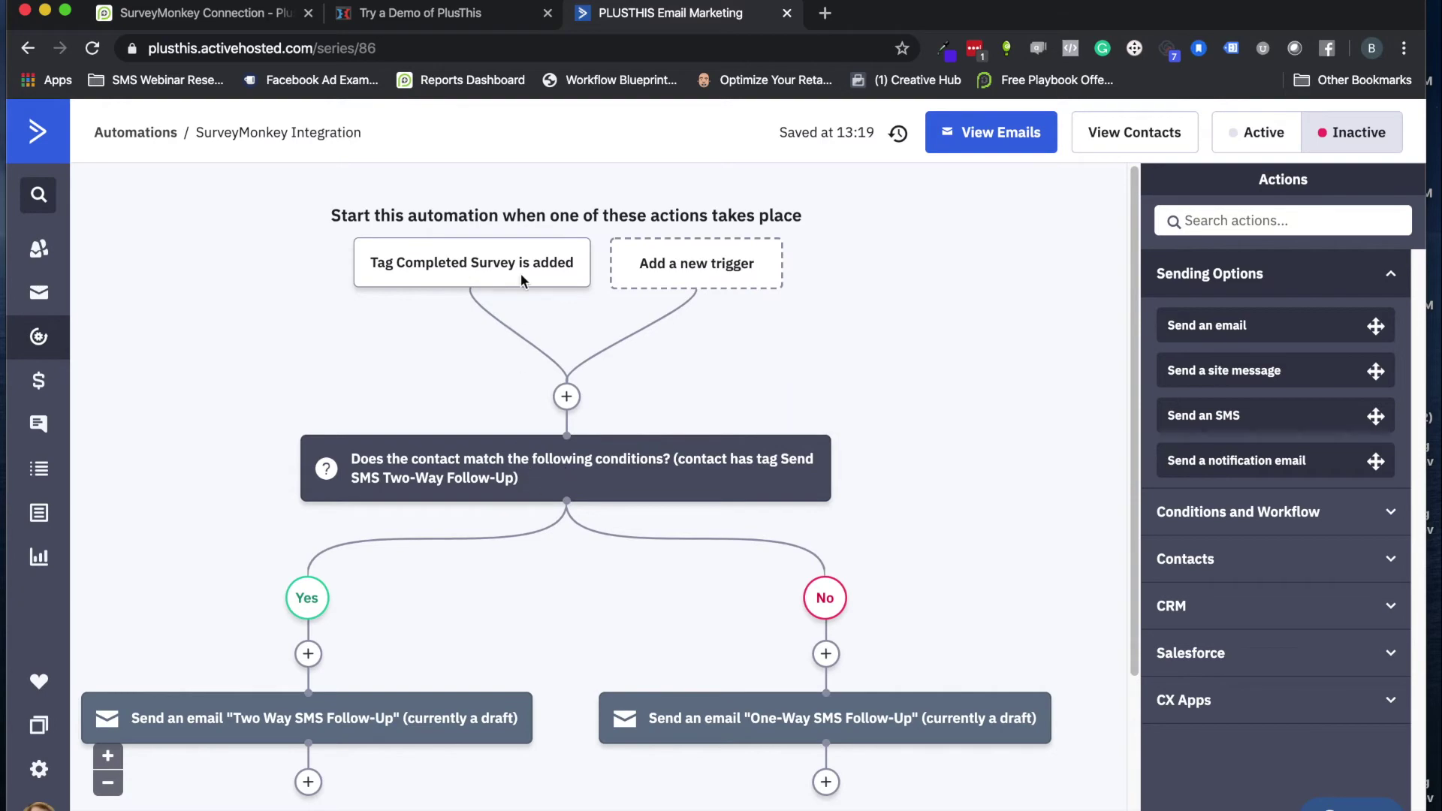
left_click(191, 15)
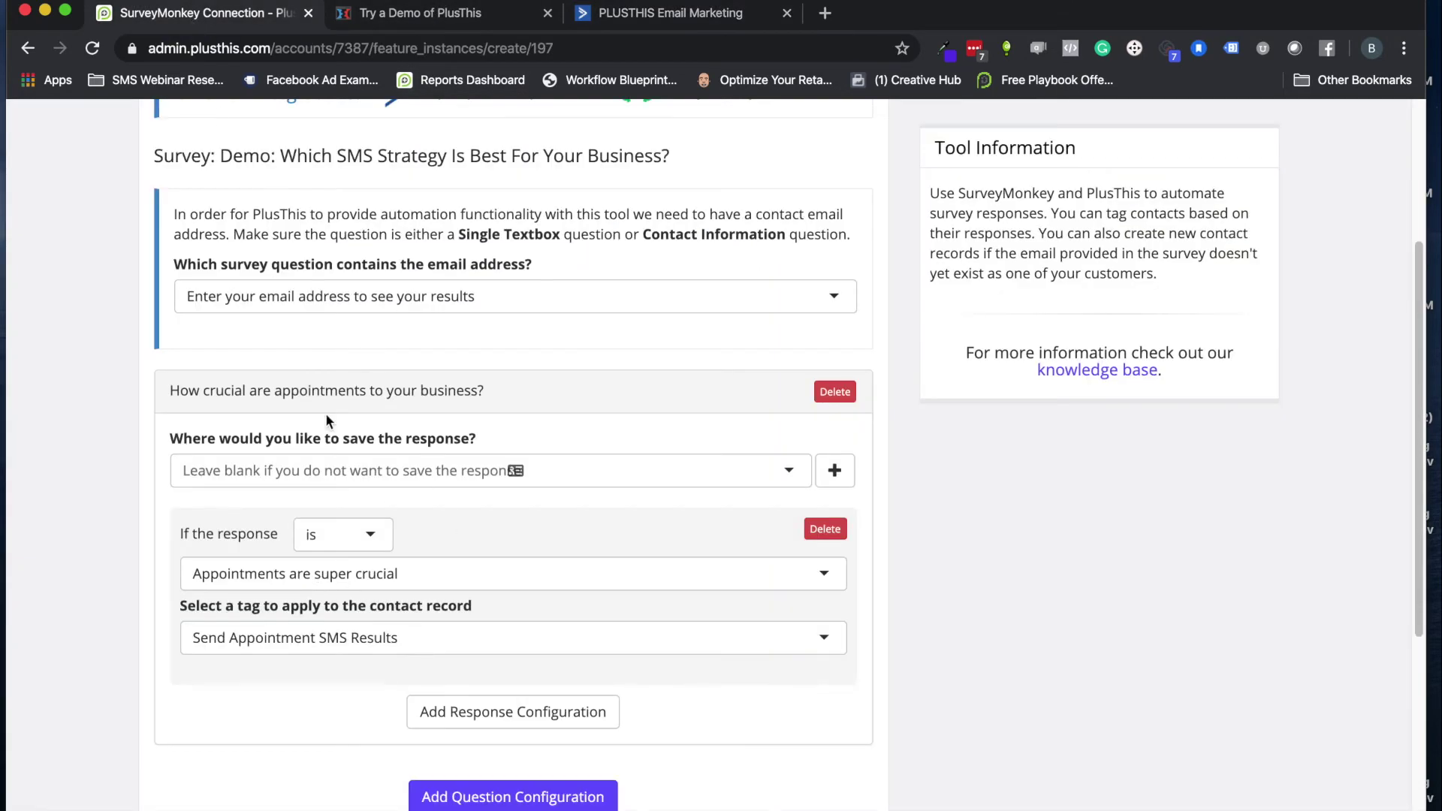
Step: Configure the speaking-at-events question with a rule matching 'Yes, speaking pays the bills'
scroll(521, 634, "down", 3)
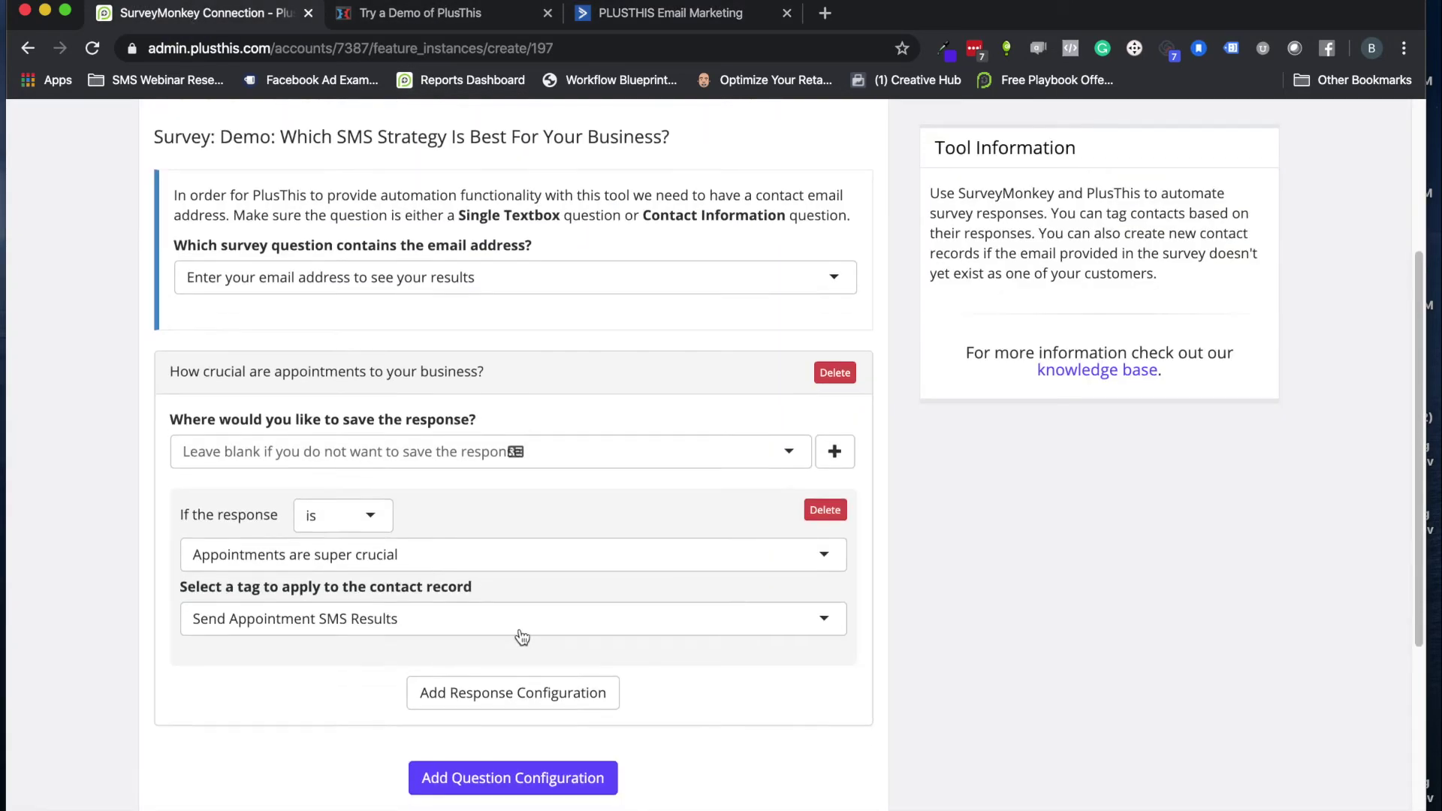
left_click(507, 691)
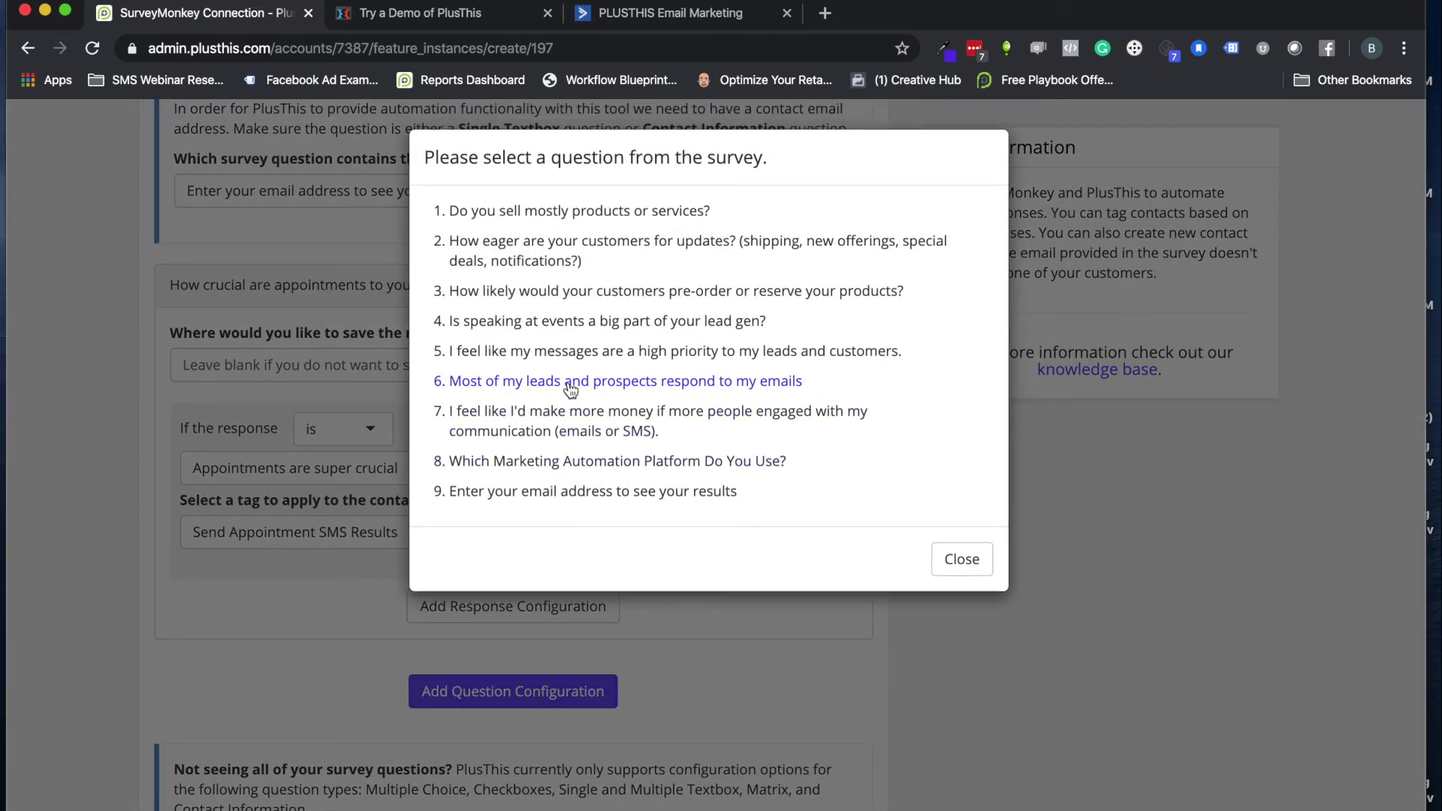
left_click(537, 323)
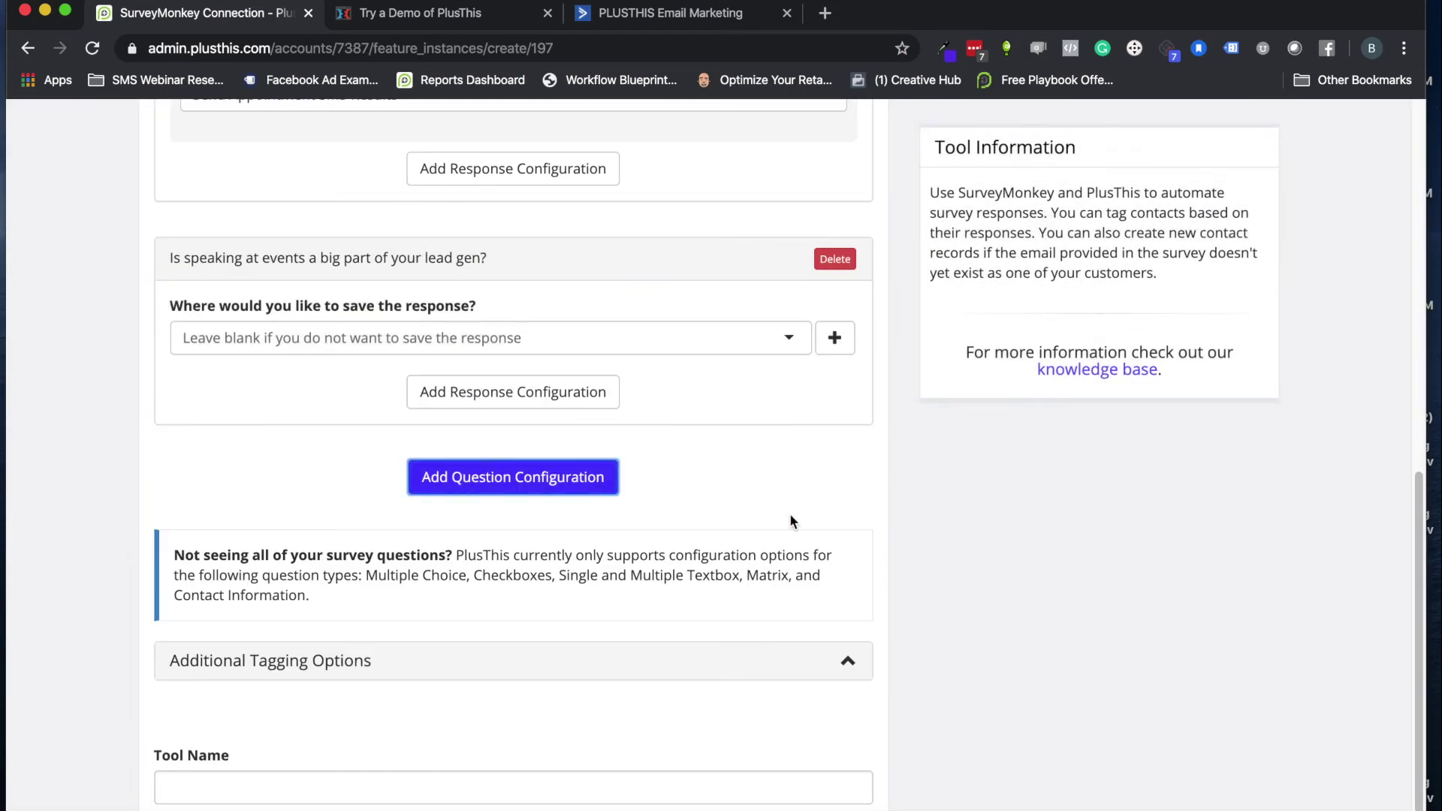
left_click(516, 387)
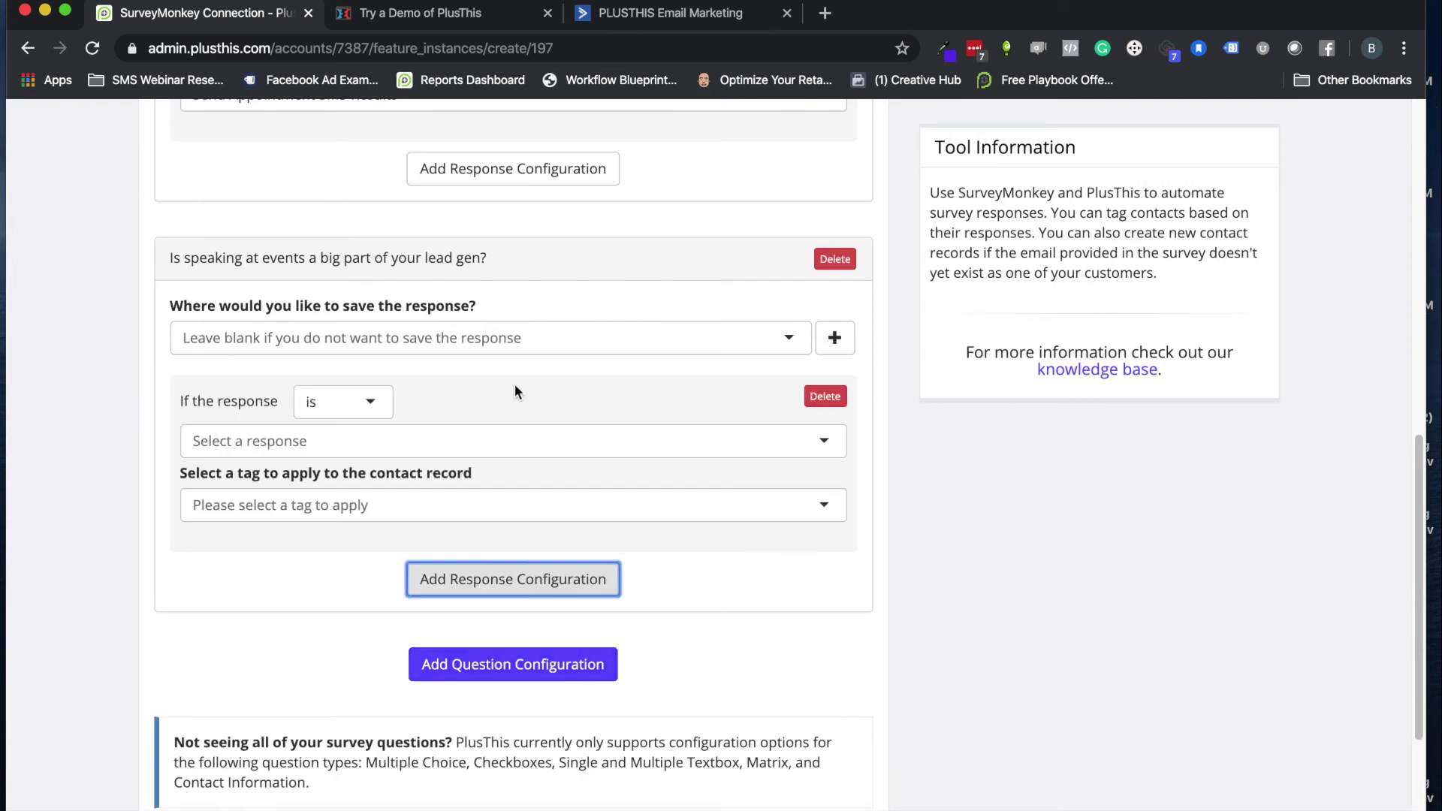
left_click(291, 449)
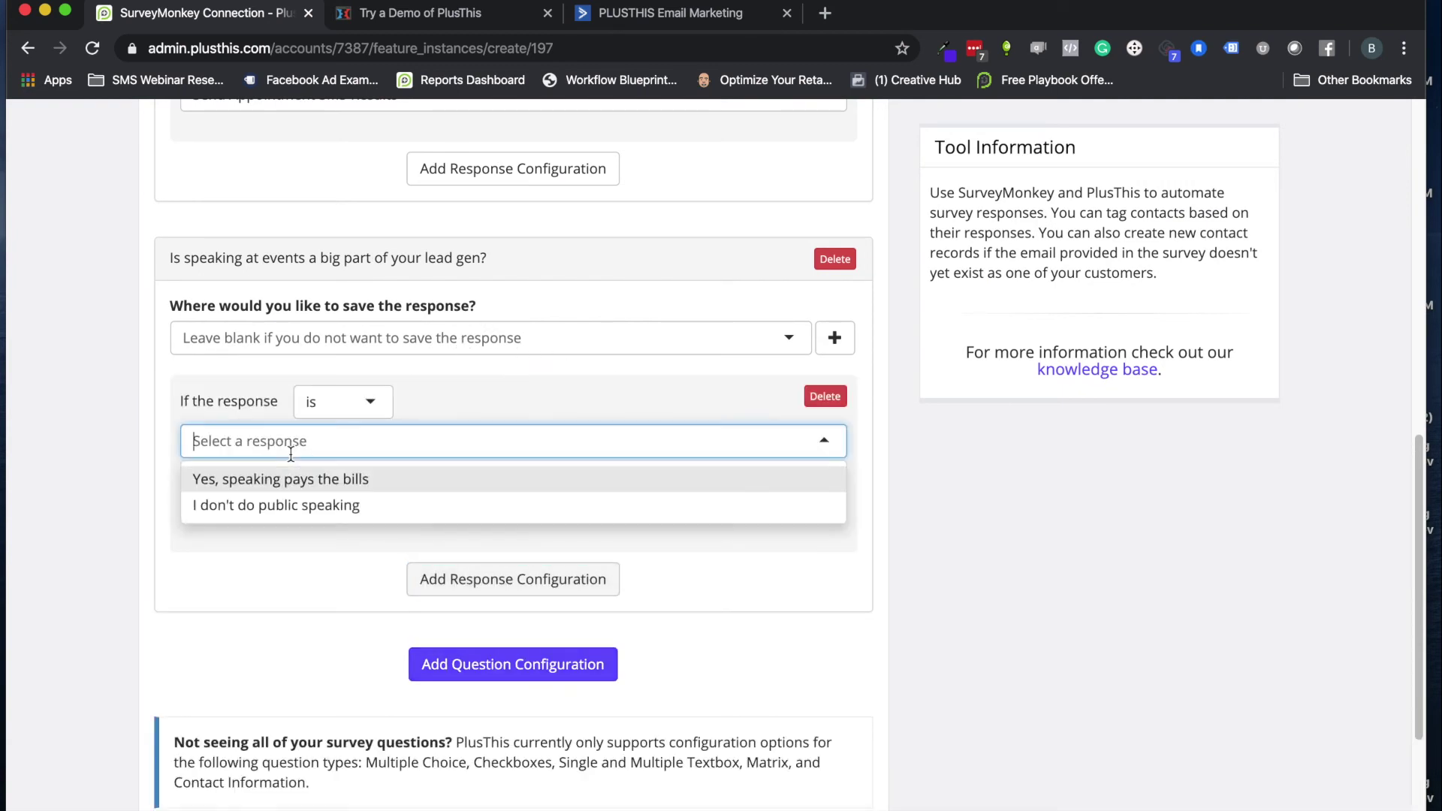
left_click(258, 483)
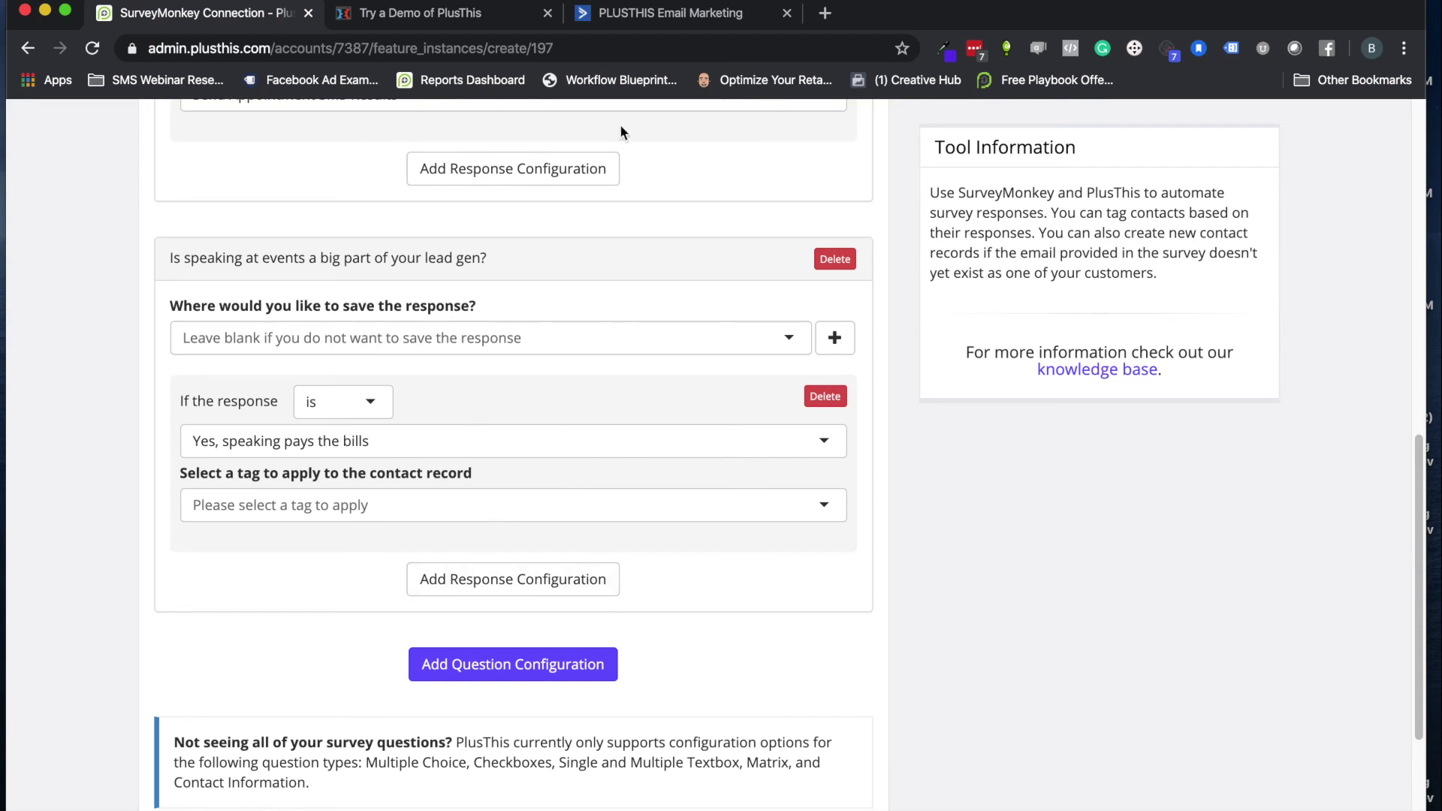
Step: Cross-check the ActiveCampaign automation, then delete the speaking-events response rule
left_click(700, 16)
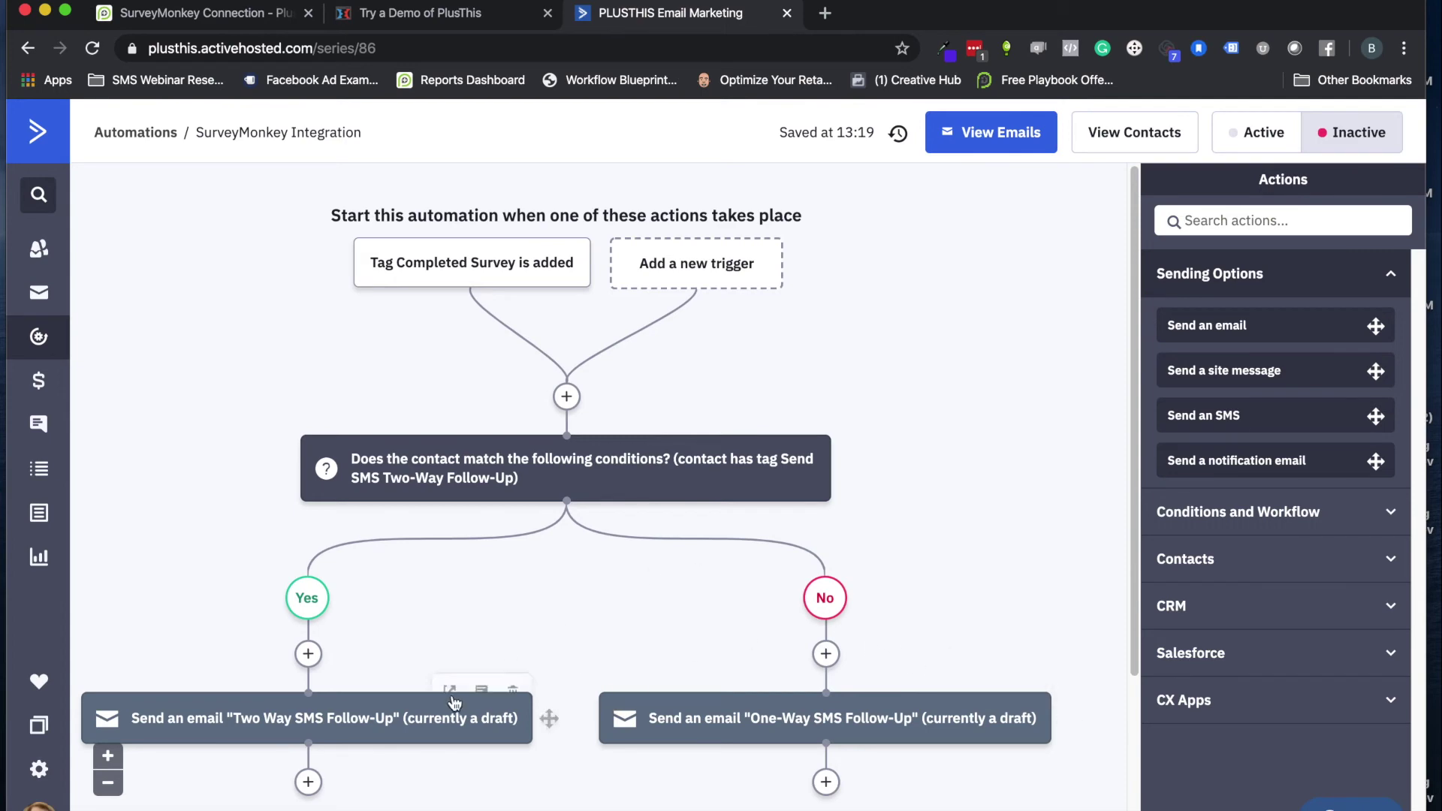
mouse_move(369, 691)
left_click(400, 22)
left_click(225, 16)
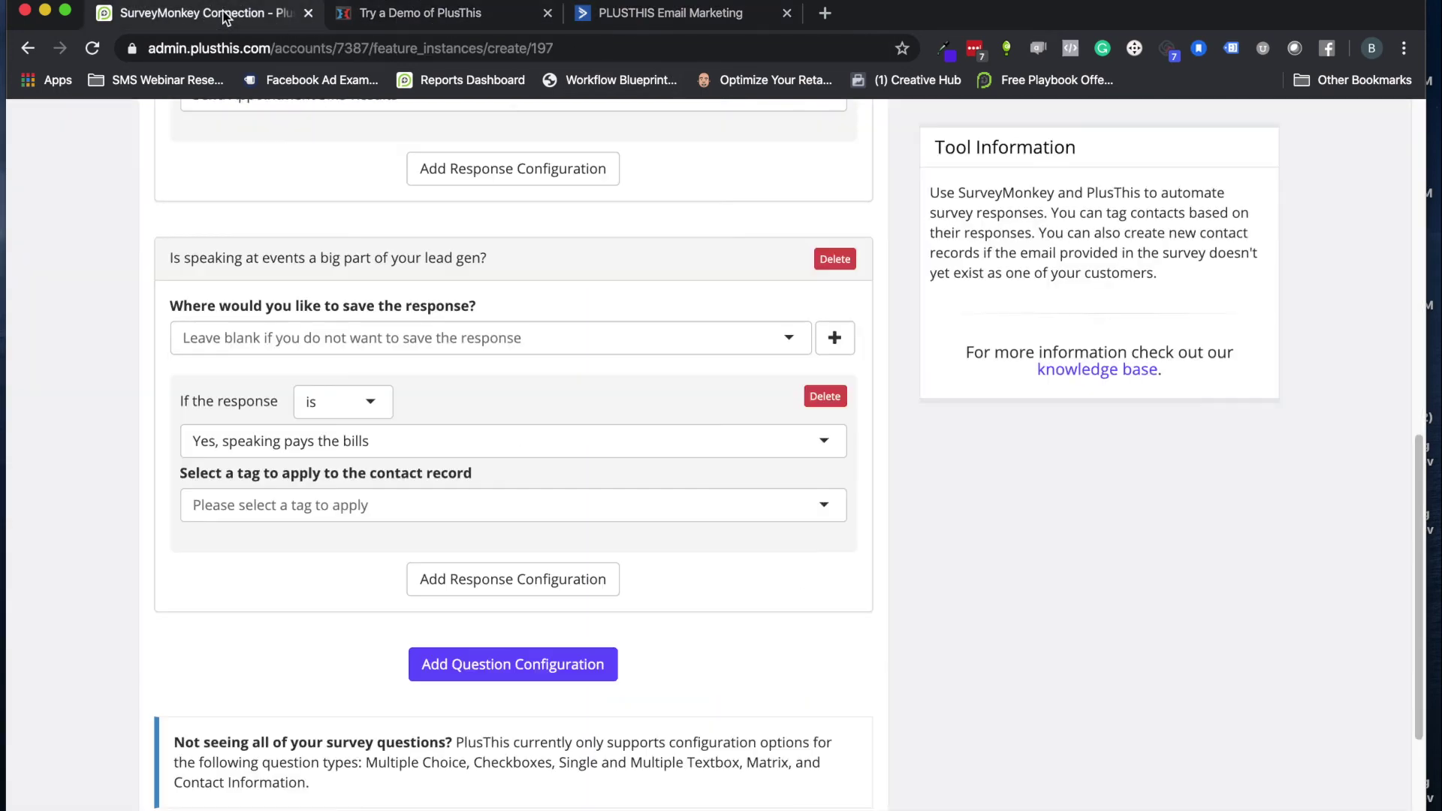
scroll(484, 394, "down", 2)
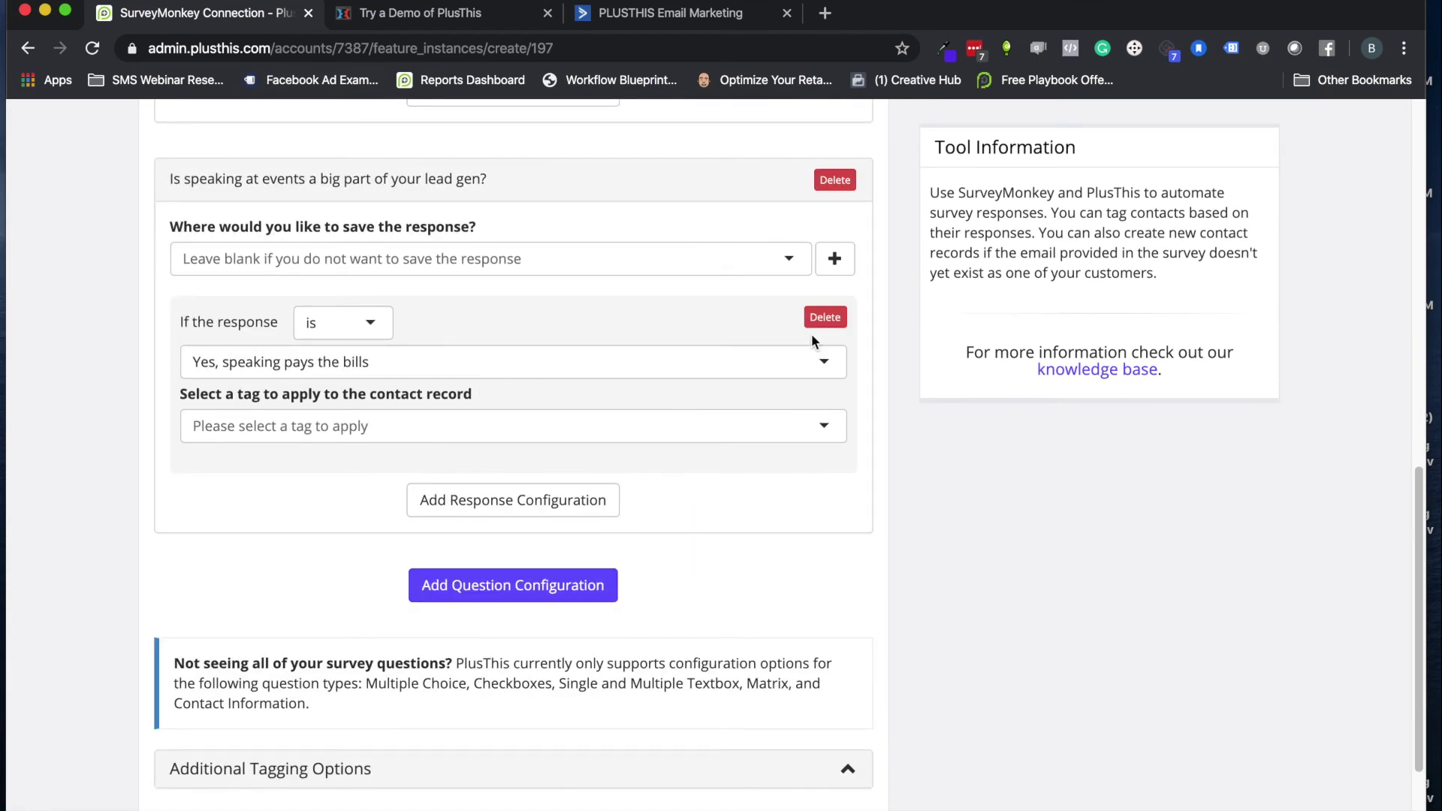
left_click(824, 318)
Step: Under Additional Tagging Options, apply a new 'Completed Survey' tag when the survey is completed
left_click(358, 589)
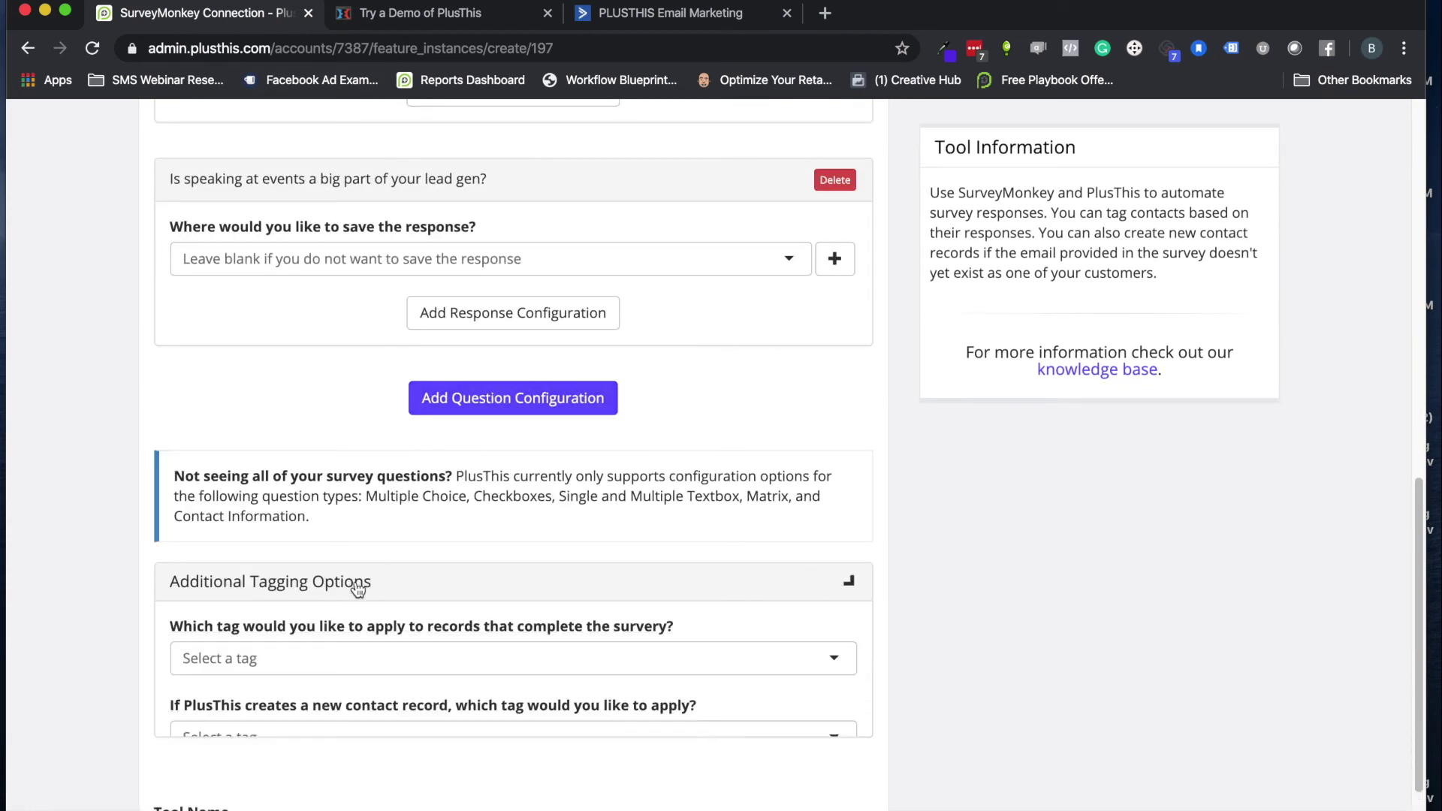
scroll(406, 601, "down", 1)
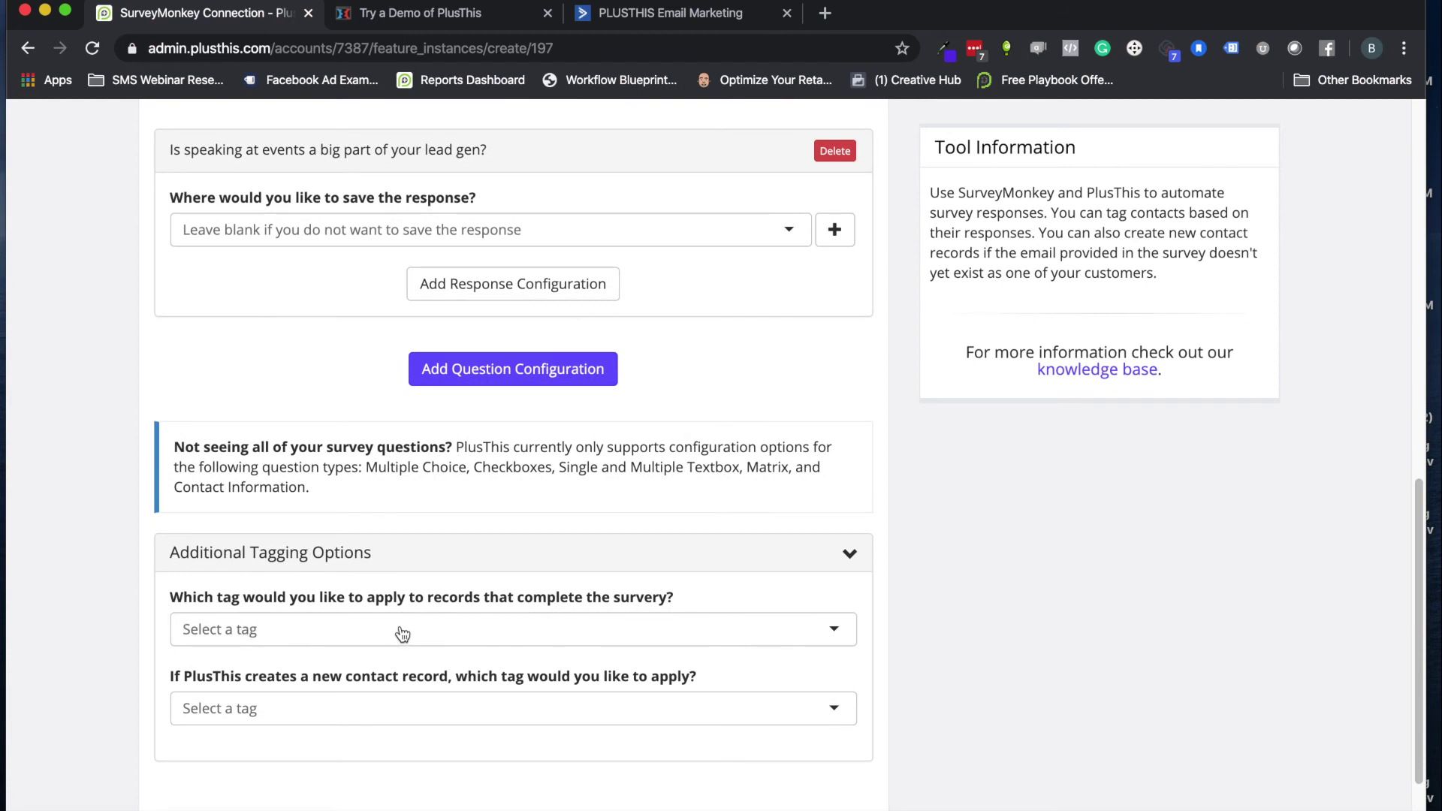
left_click(362, 635)
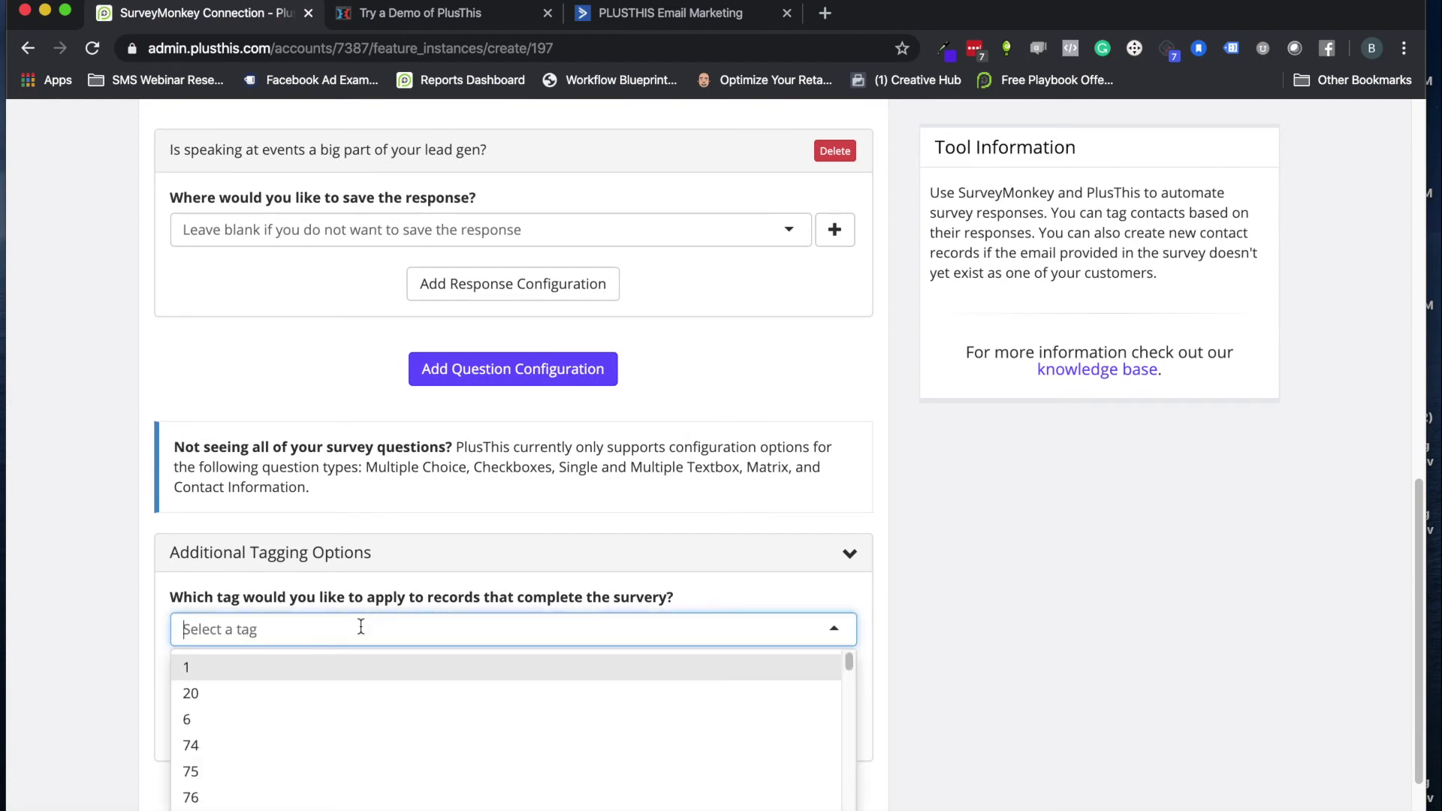
left_click(353, 588)
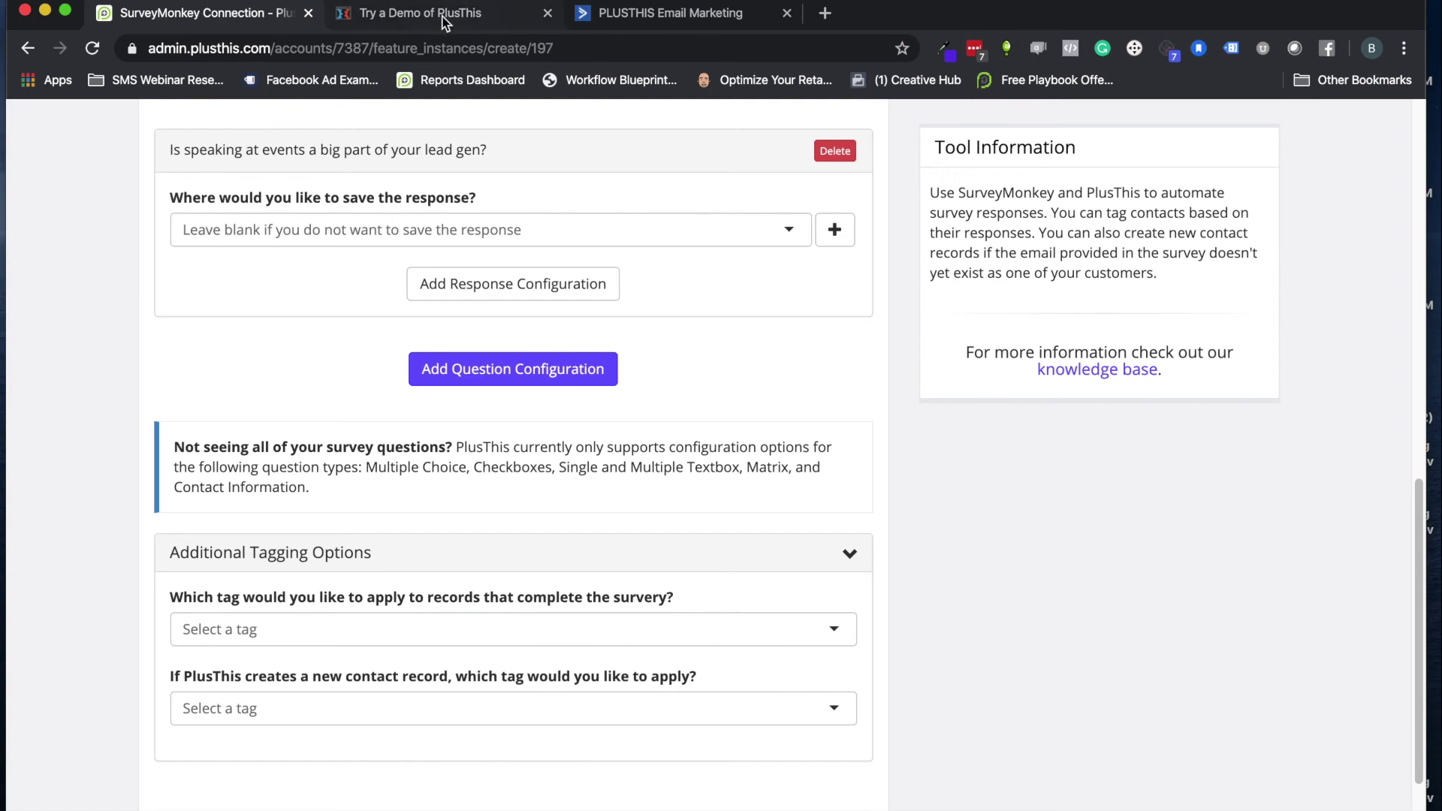
left_click(650, 13)
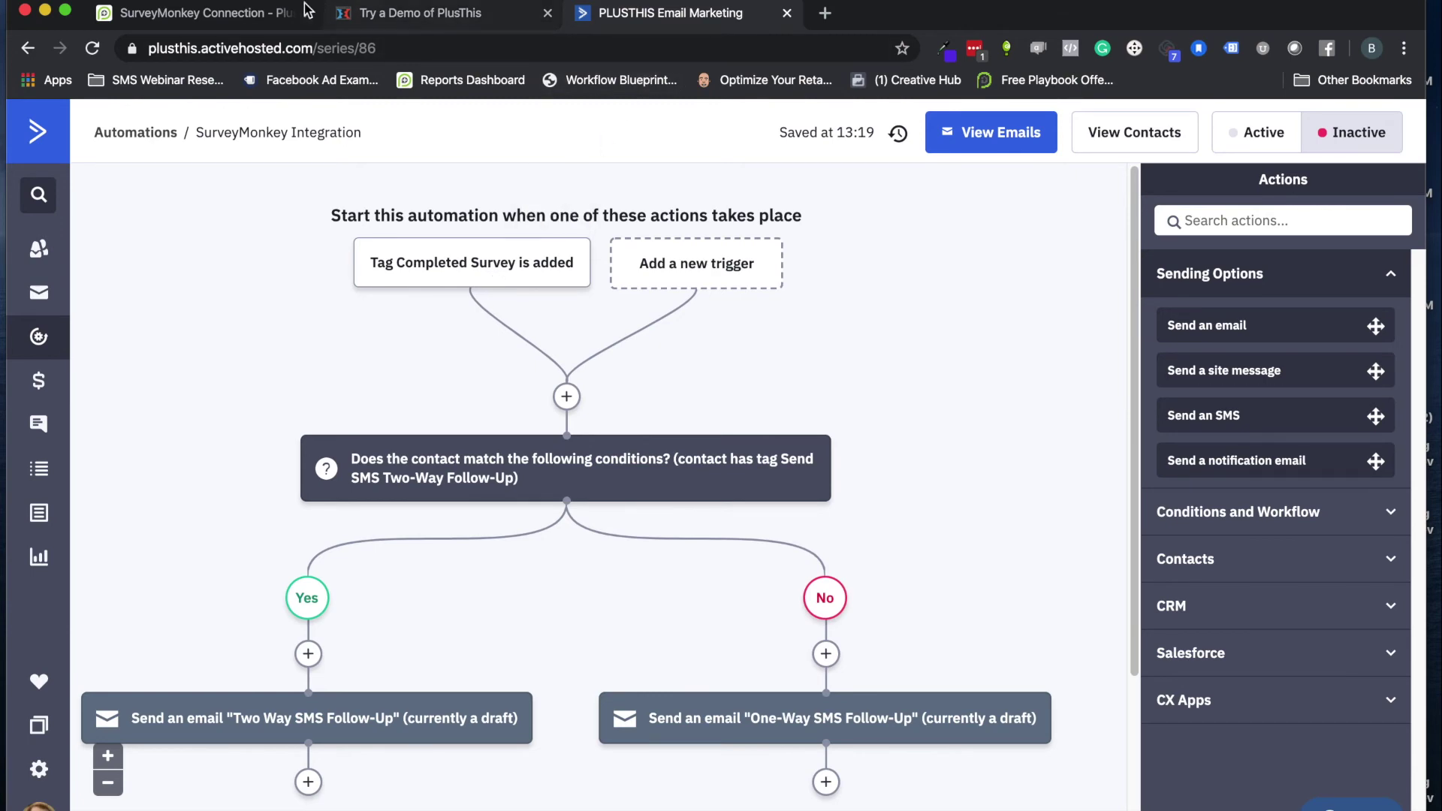
left_click(225, 13)
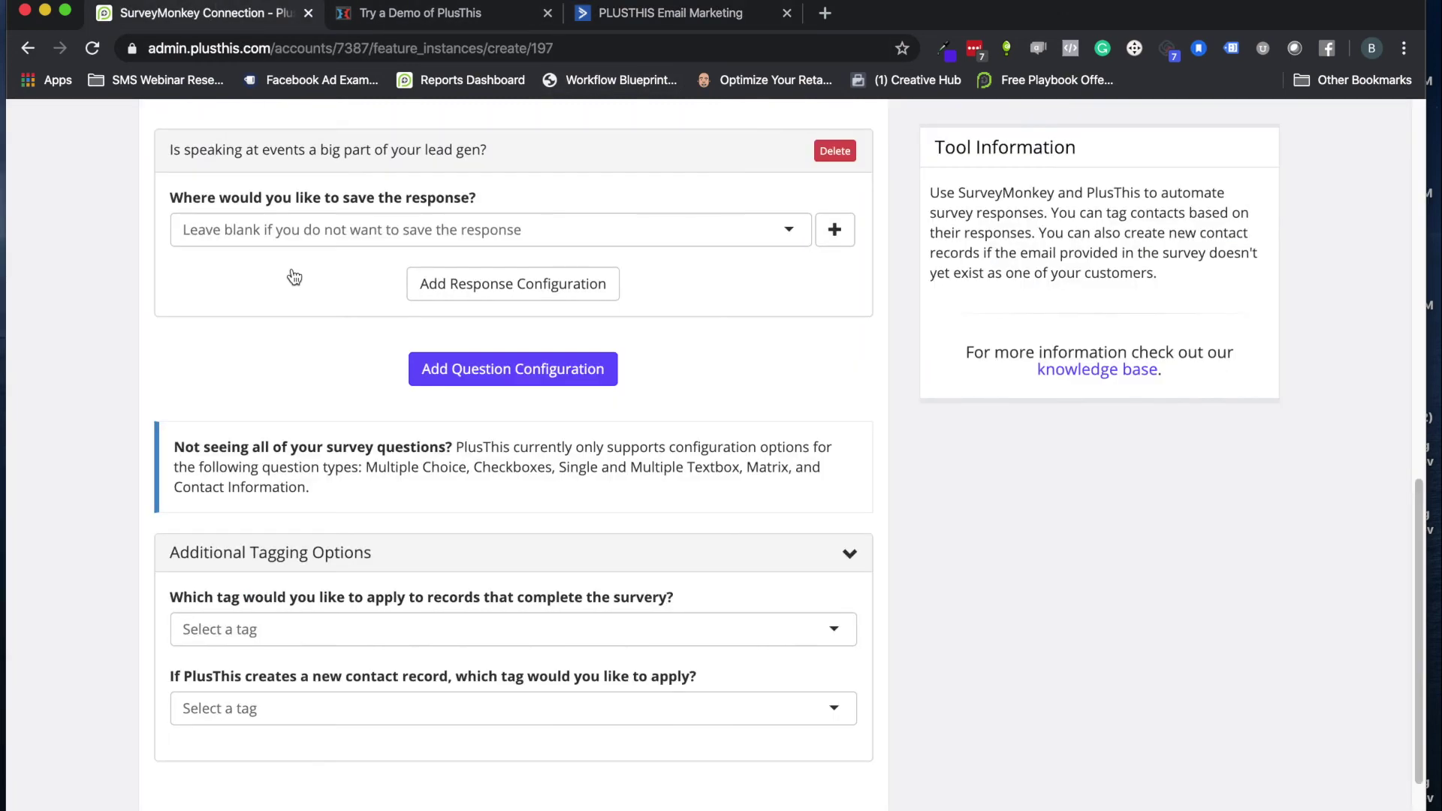
left_click(214, 635)
type("Comple")
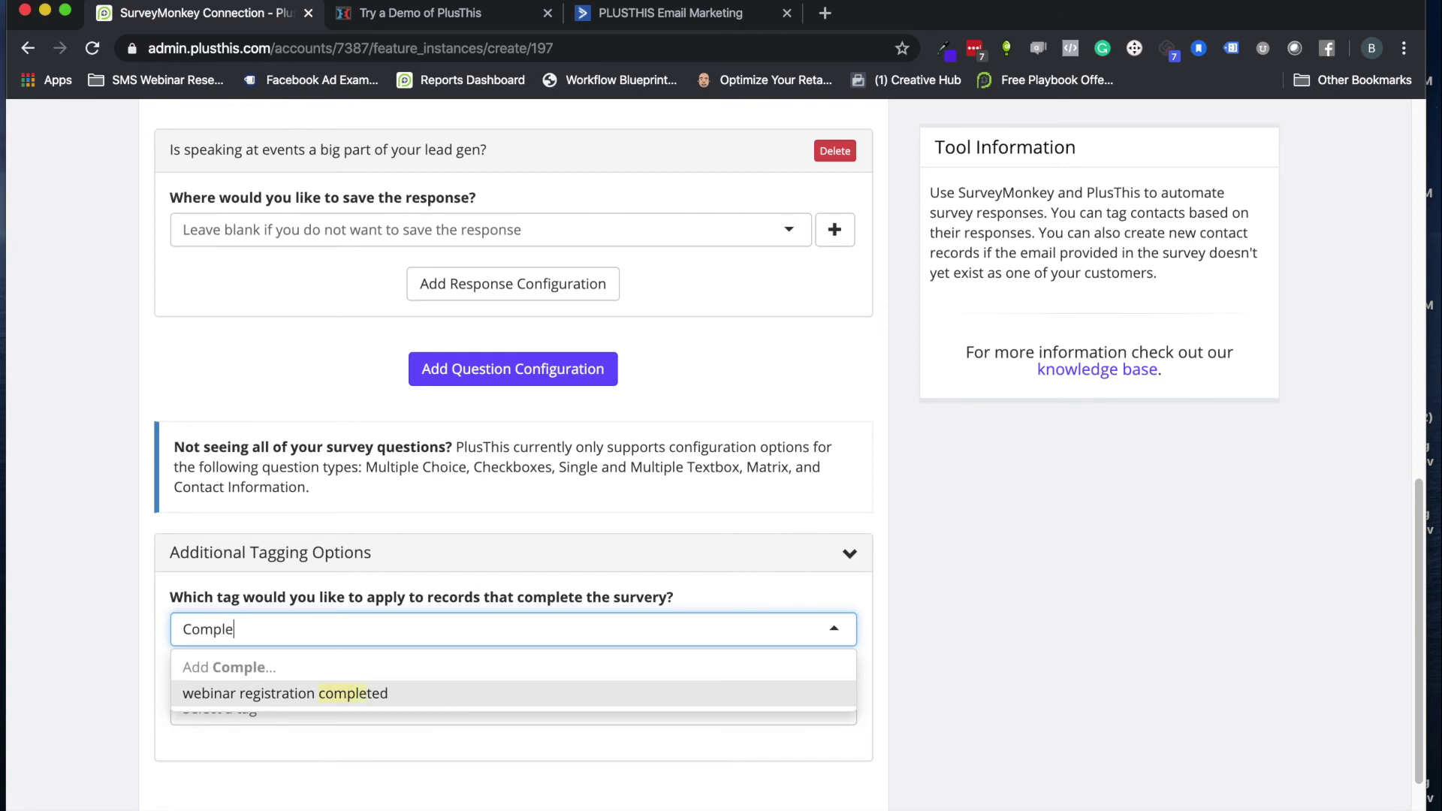
type("ted Survey")
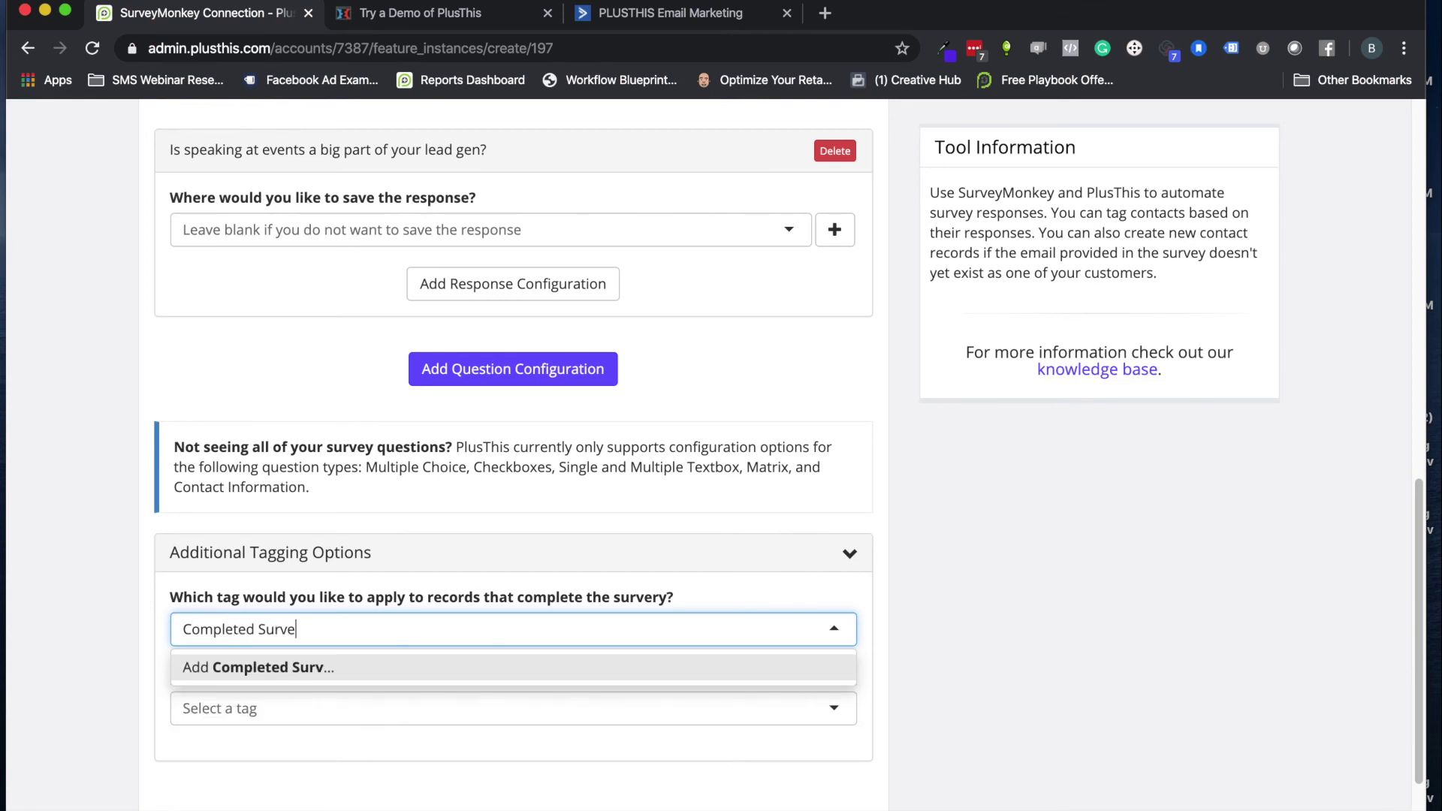
left_click(269, 673)
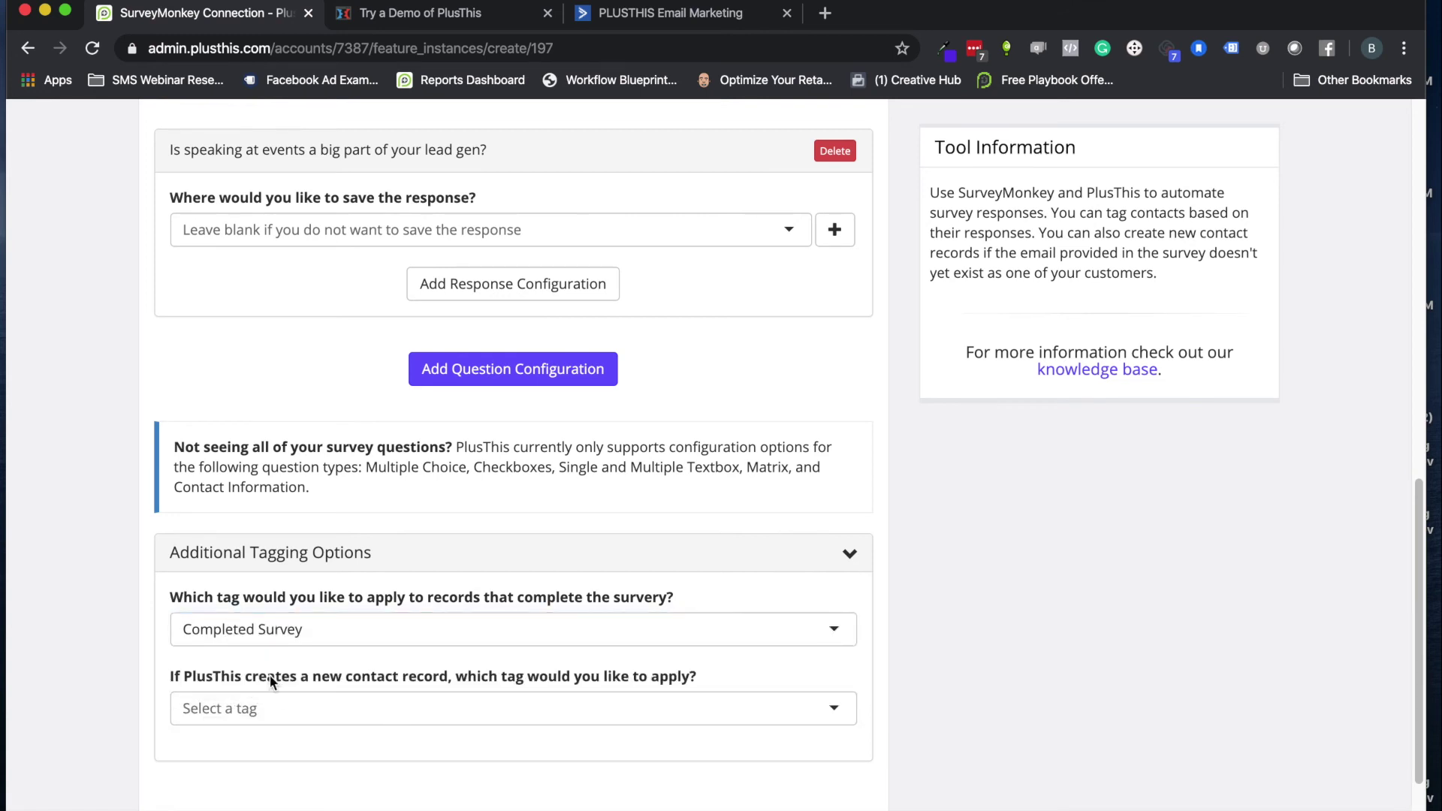
Step: Name the connection tool 'Survey Monkey Demo' and save it
scroll(282, 725, "down", 1)
scroll(290, 708, "down", 2)
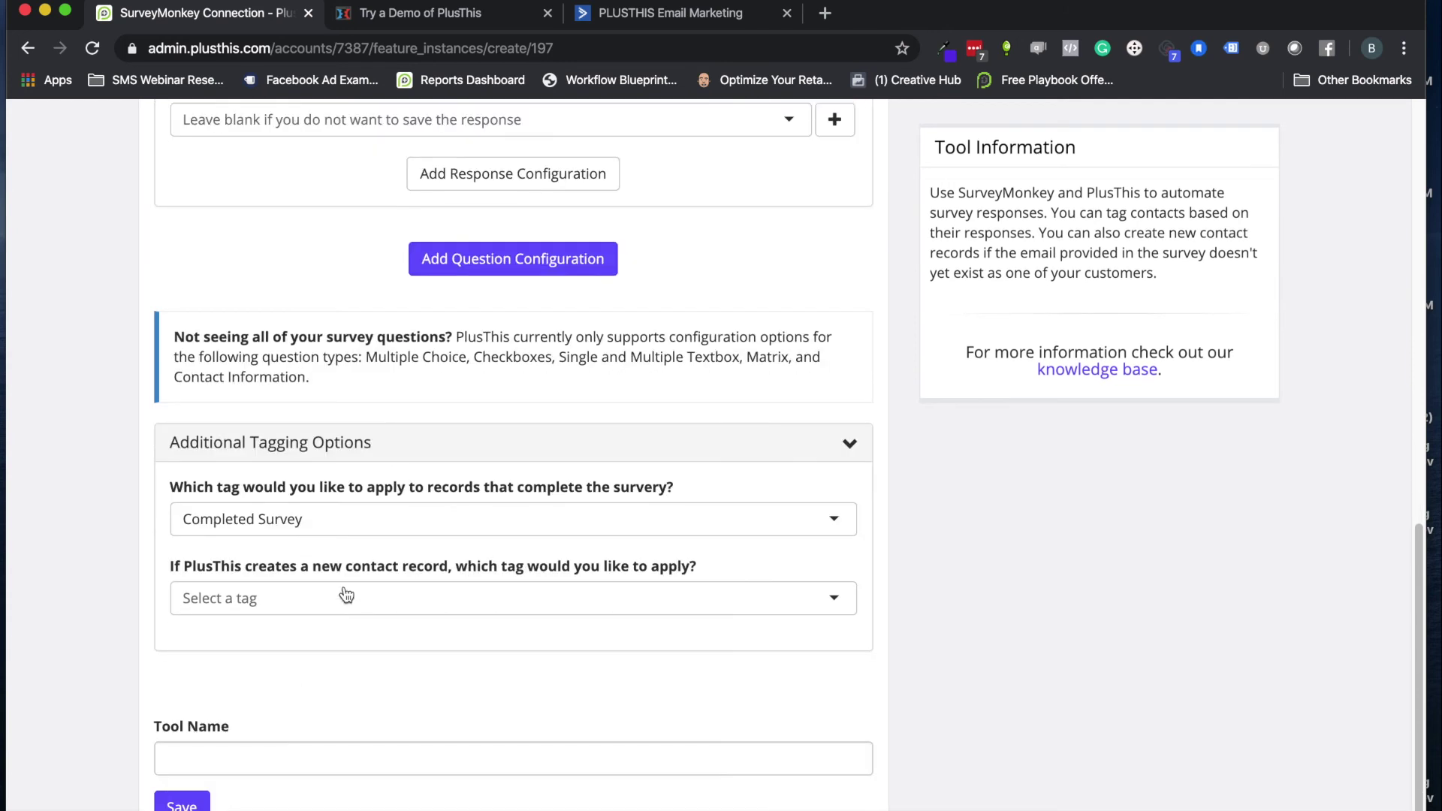
scroll(472, 588, "down", 2)
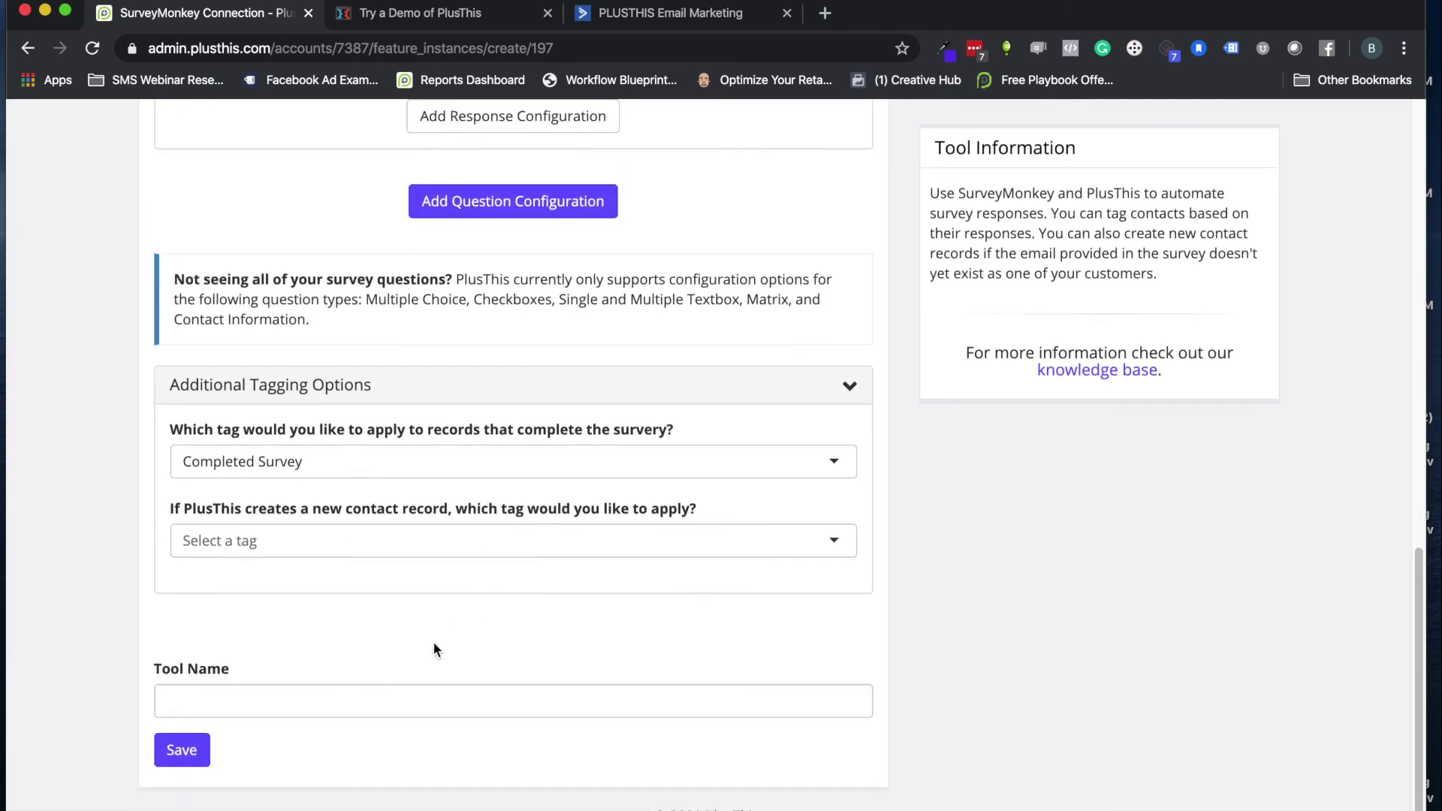
left_click(310, 691)
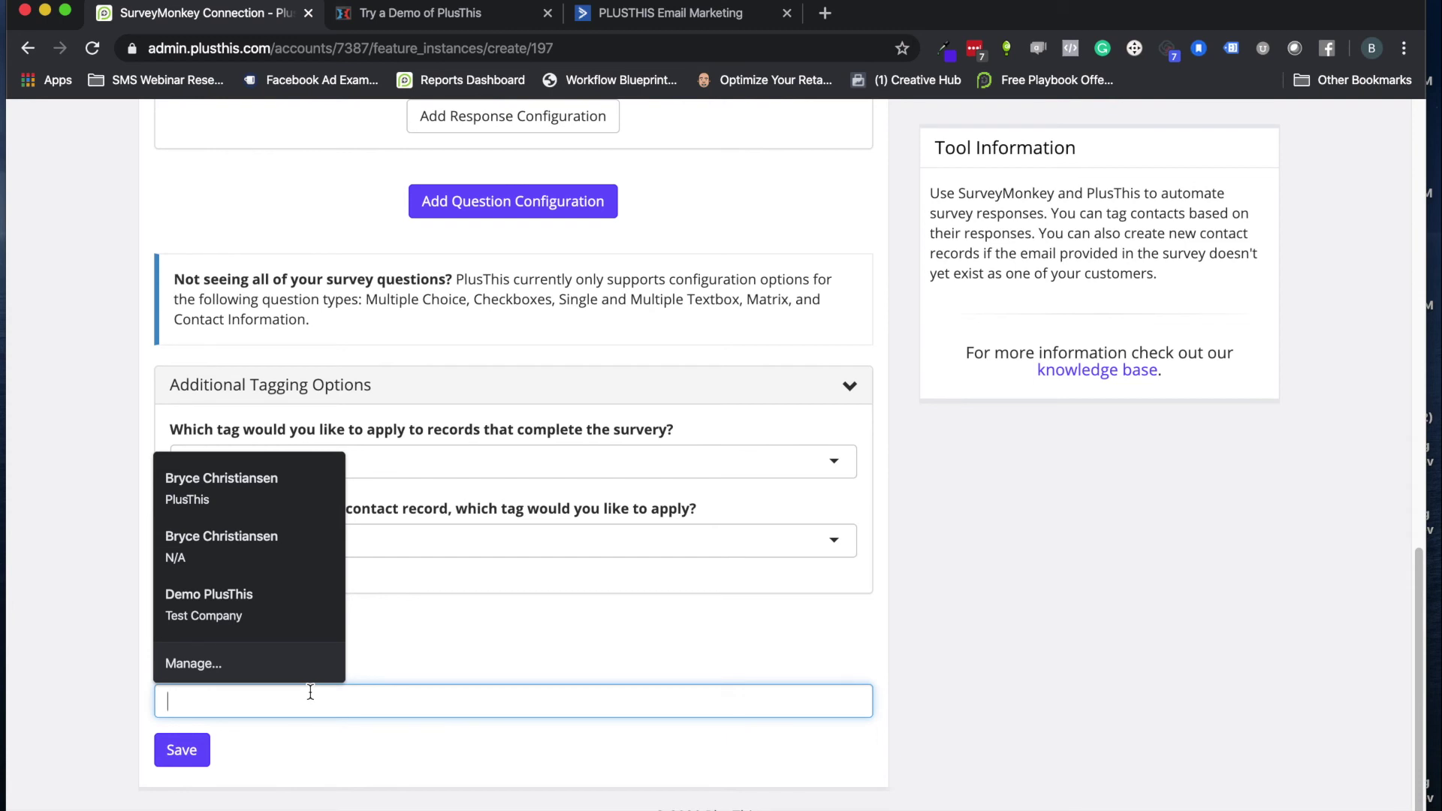
type("Survey ")
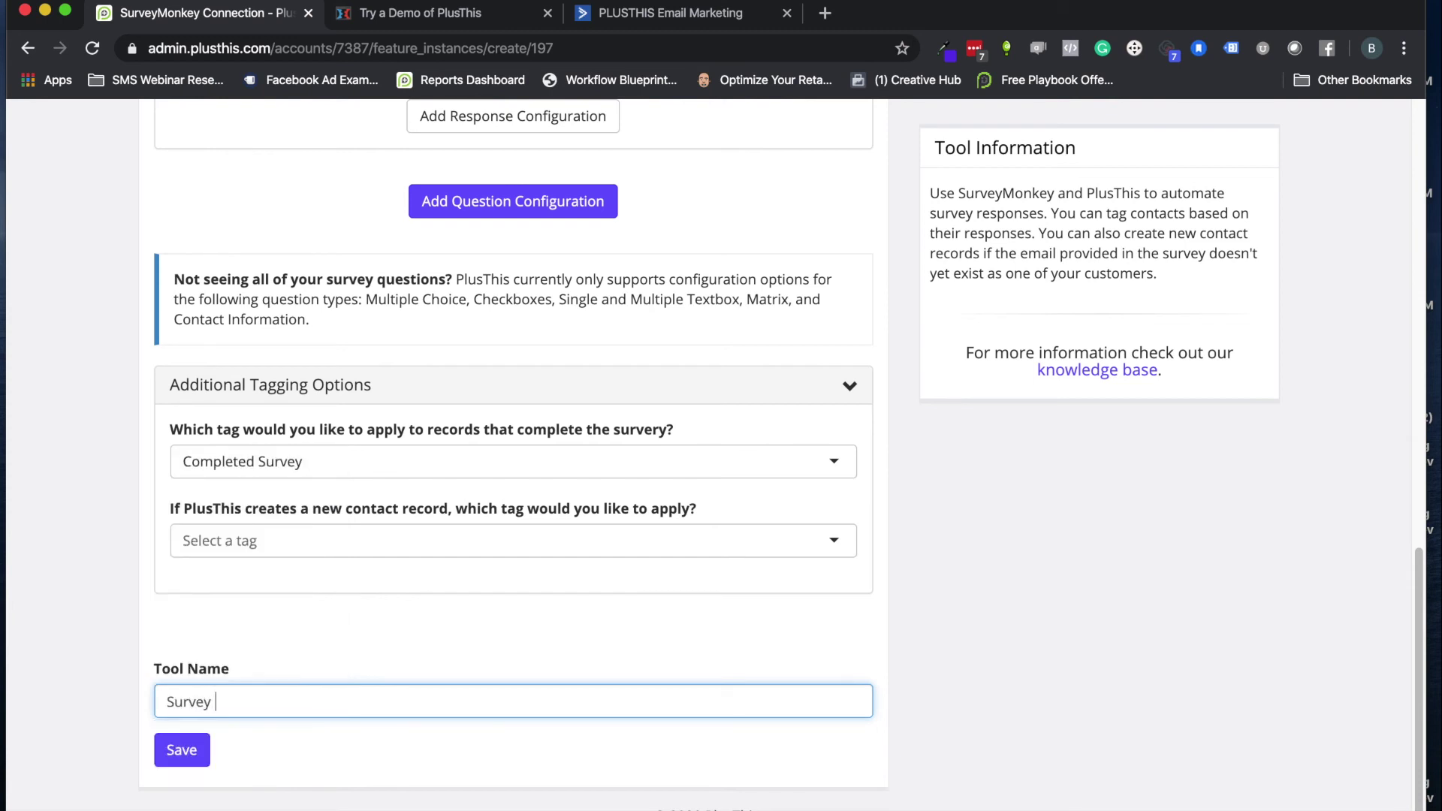
type("Monkey Demo")
left_click(181, 750)
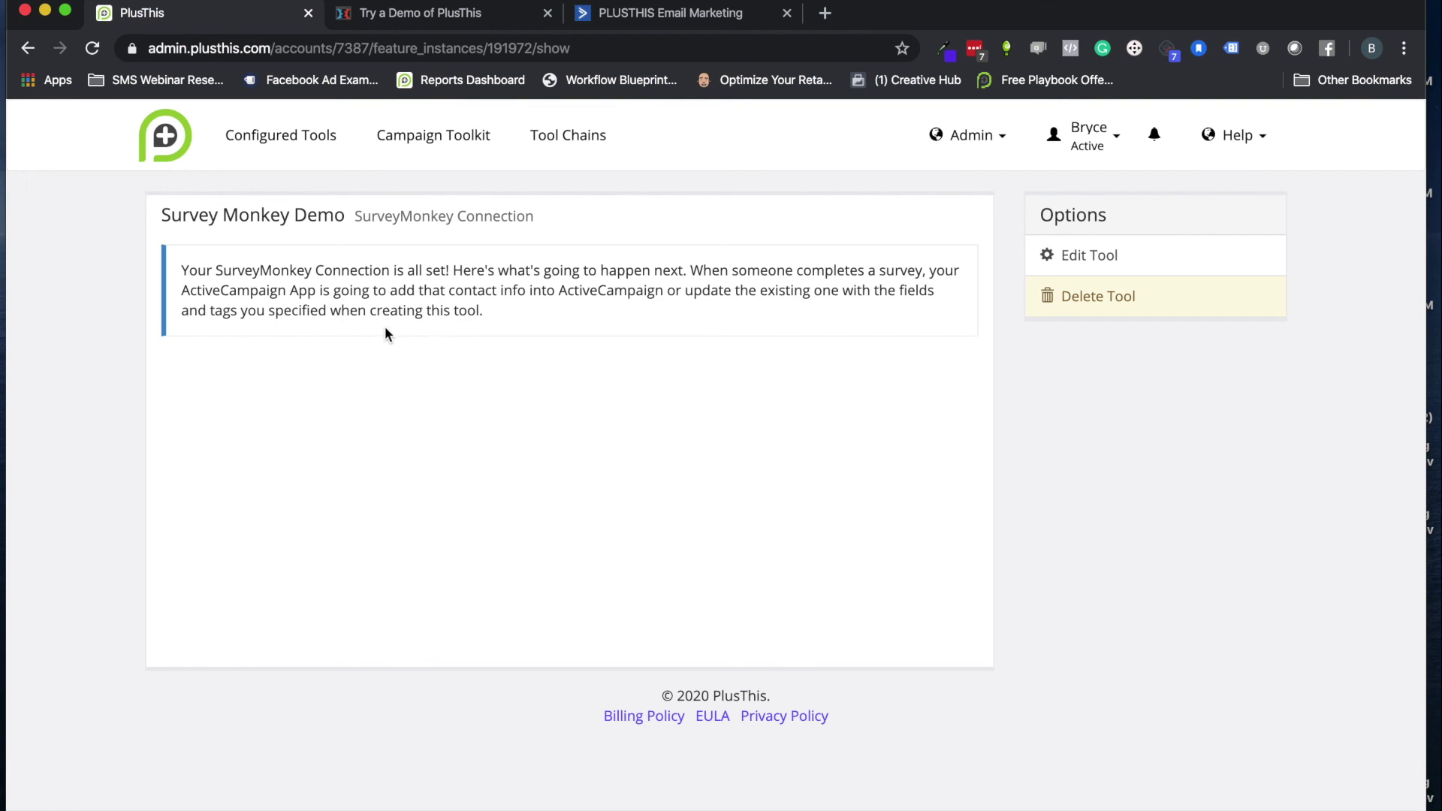
Step: Return to the ActiveCampaign 'SurveyMonkey Integration' automation triggered by the Completed Survey tag
left_click(600, 12)
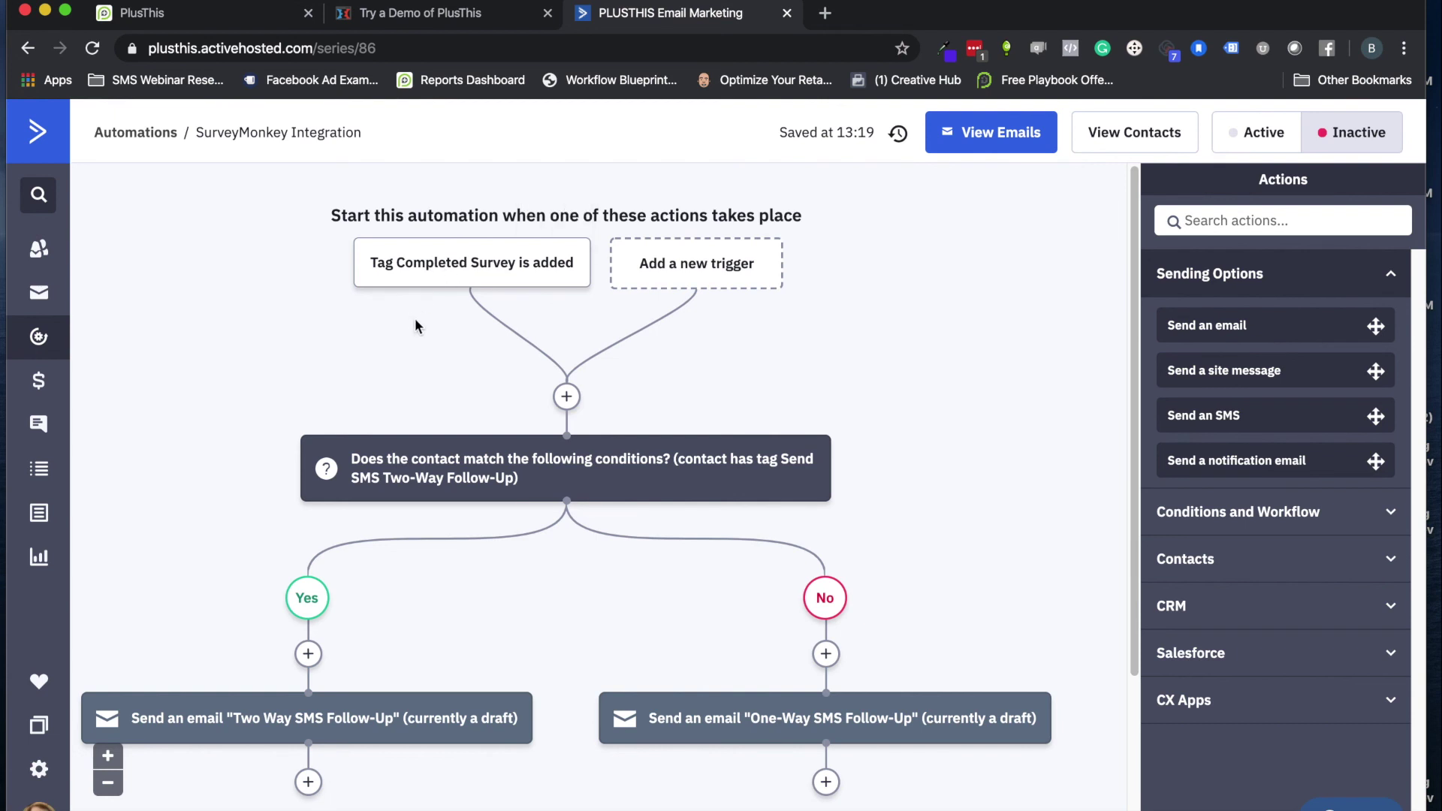
mouse_move(494, 278)
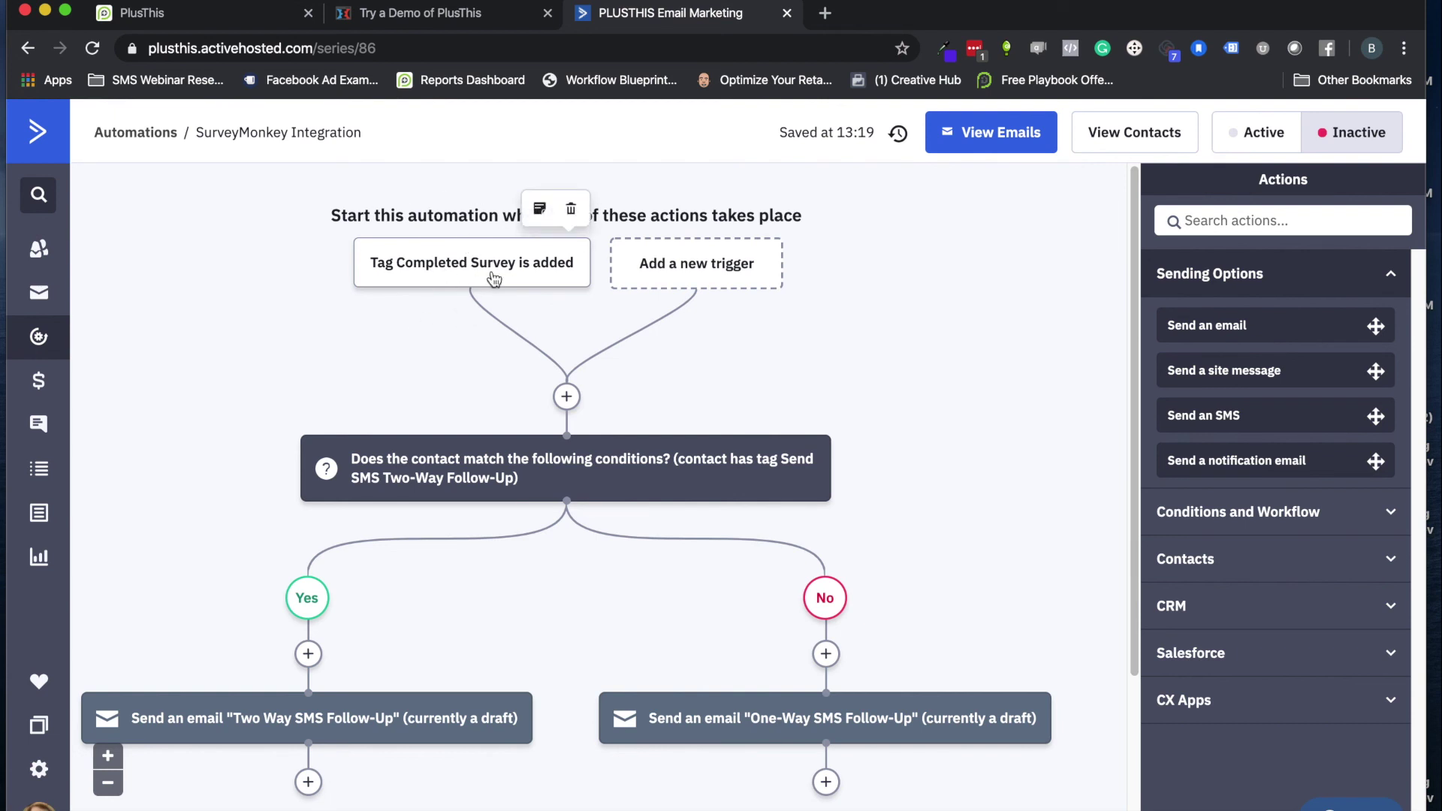